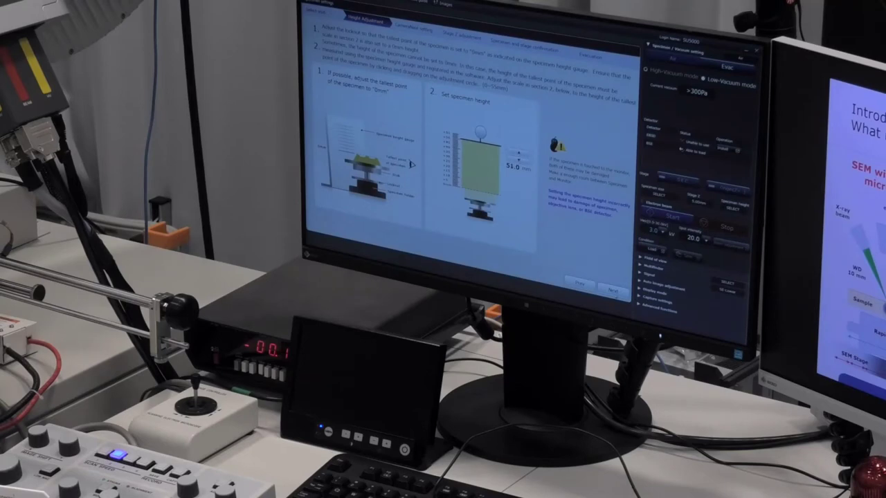
Advance the SEM setup wizard from height adjustment to camera navigation.
{"action": "left_click", "coordinate": [613, 291]}
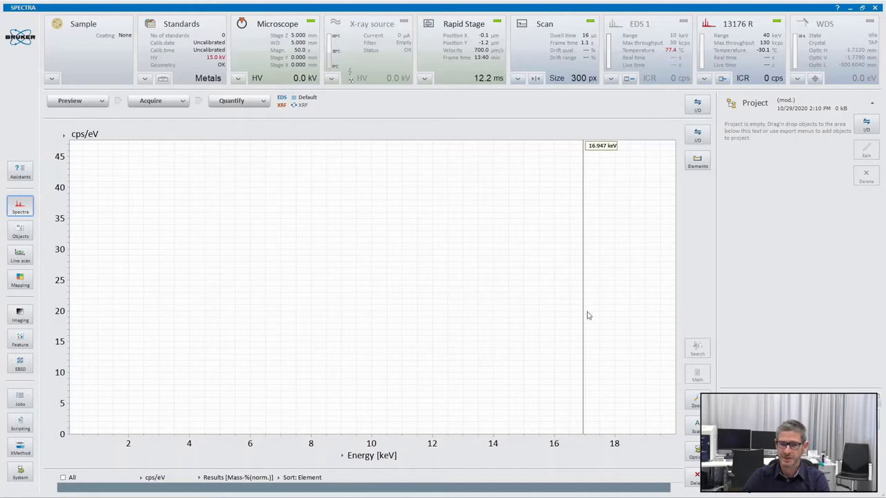
Put the 50 kV / 600 µA X-ray tube into standby from the X-ray source settings.
{"action": "left_click", "coordinate": [271, 235]}
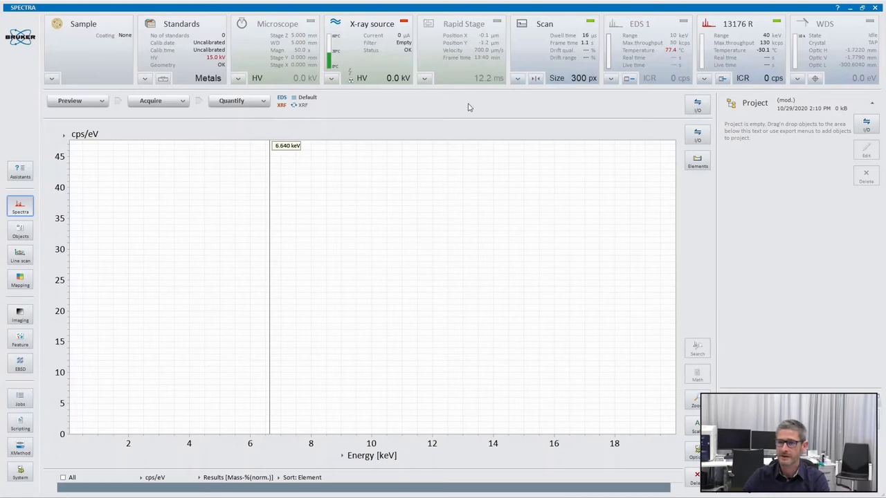
{"action": "left_click", "coordinate": [331, 79]}
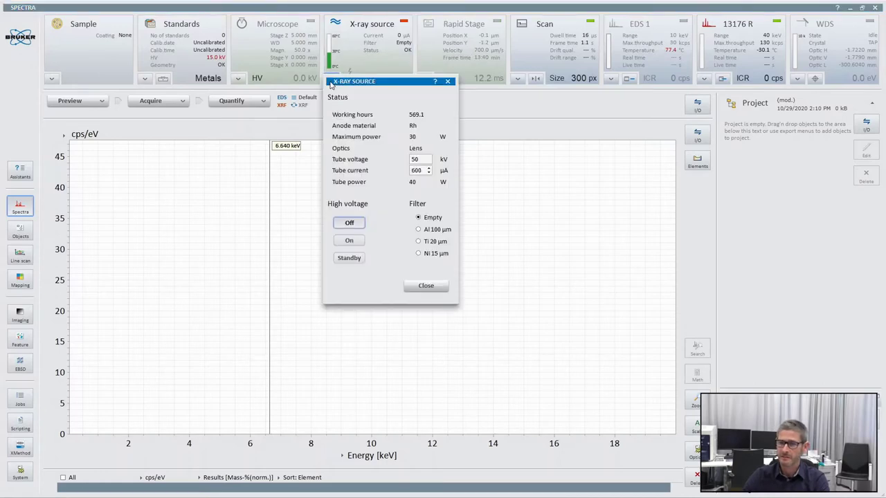
{"action": "left_click_drag", "start_coordinate": [361, 84], "coordinate": [398, 77]}
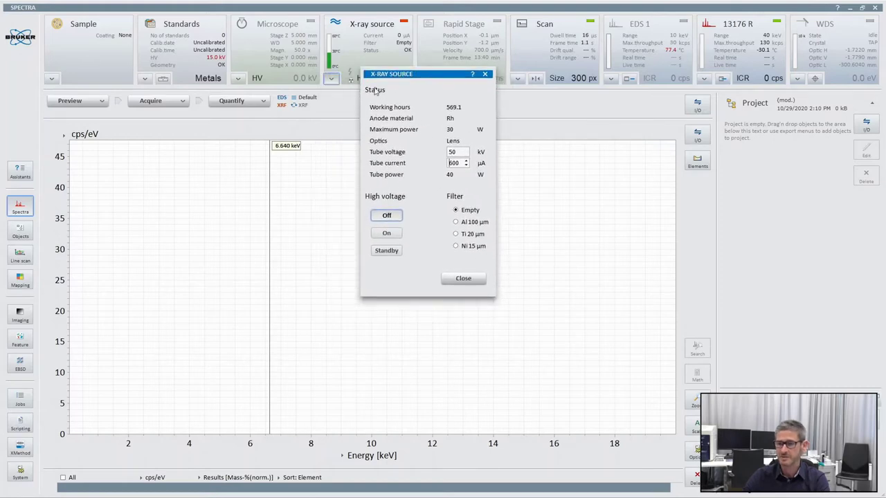
{"action": "left_click", "coordinate": [386, 251]}
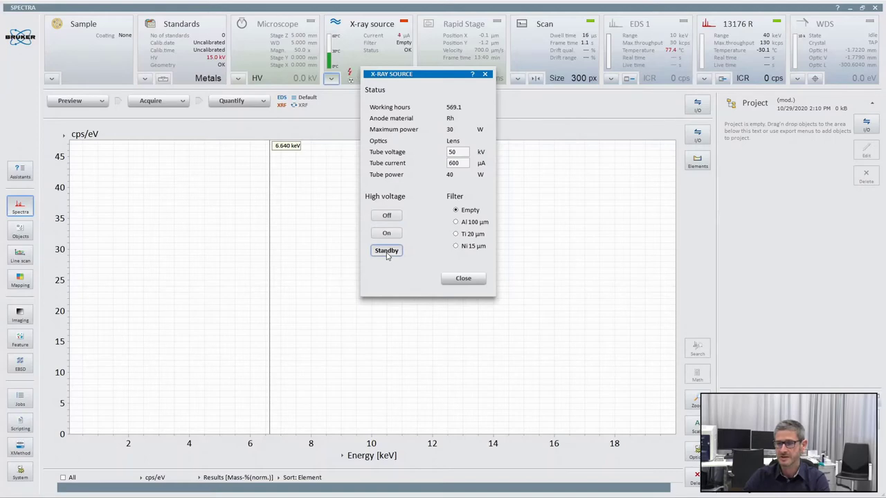
{"action": "left_click", "coordinate": [462, 278]}
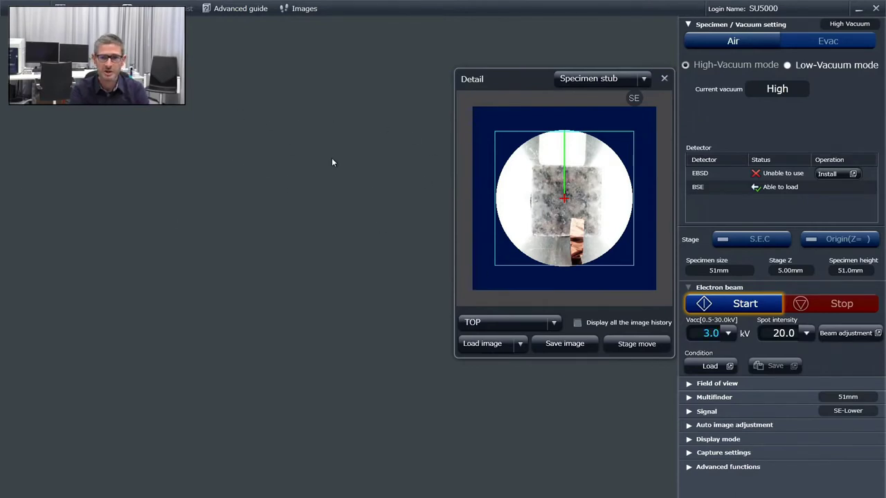
Collapse Specimen/Vacuum settings and start the 3.0 kV beam for a live x50 SE(L) image.
{"action": "left_click", "coordinate": [689, 25]}
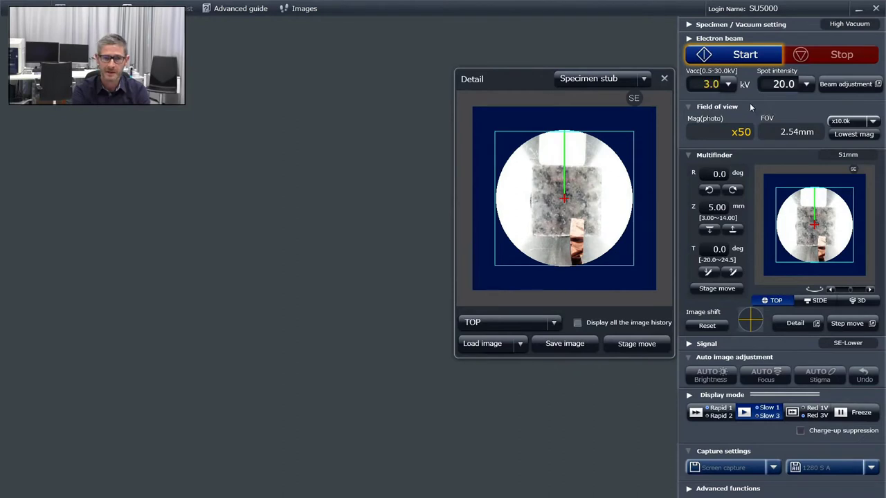
{"action": "left_click", "coordinate": [741, 57]}
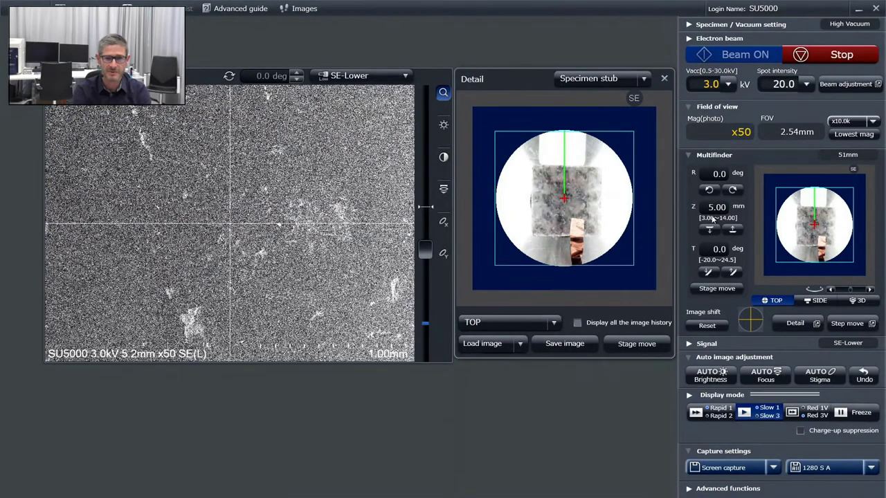
Set the stage Z height to 10.00 mm.
{"action": "double_click", "coordinate": [712, 207]}
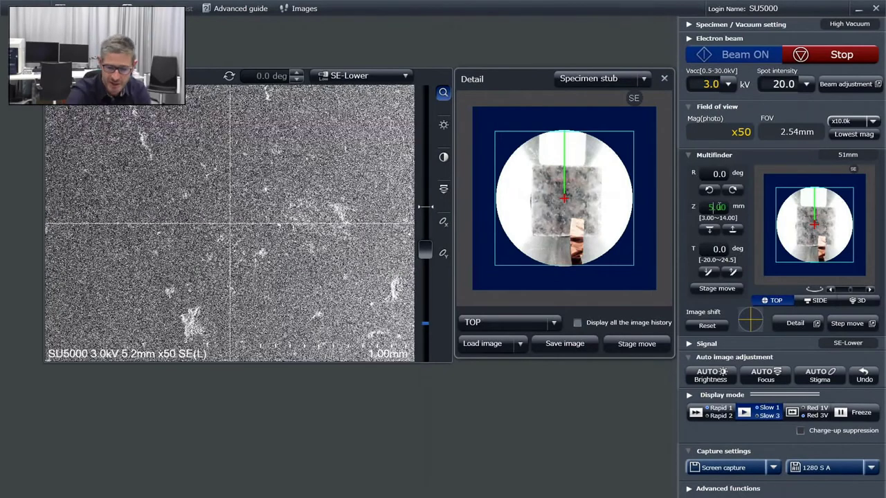
{"action": "type", "text": "10"}
{"action": "key", "text": "Return"}
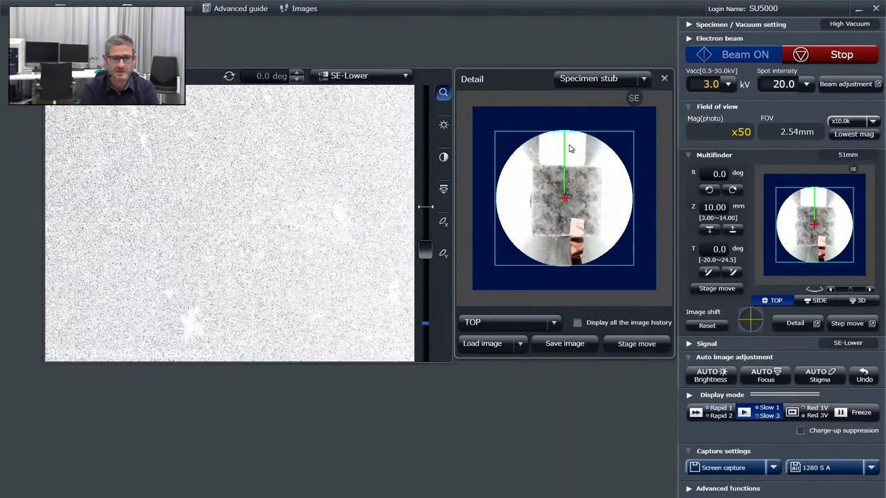
Move the stage to the upper part of the stub and apply the refined Z height.
{"action": "double_click", "coordinate": [569, 155]}
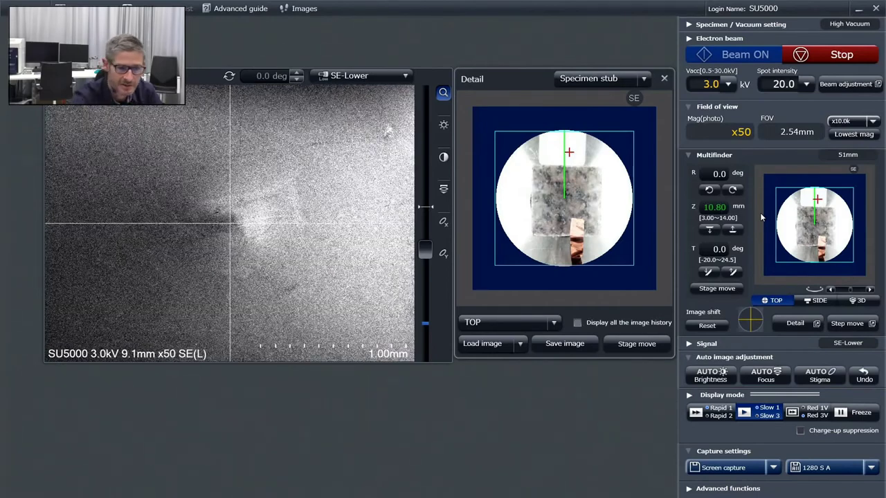
{"action": "key", "text": "Return"}
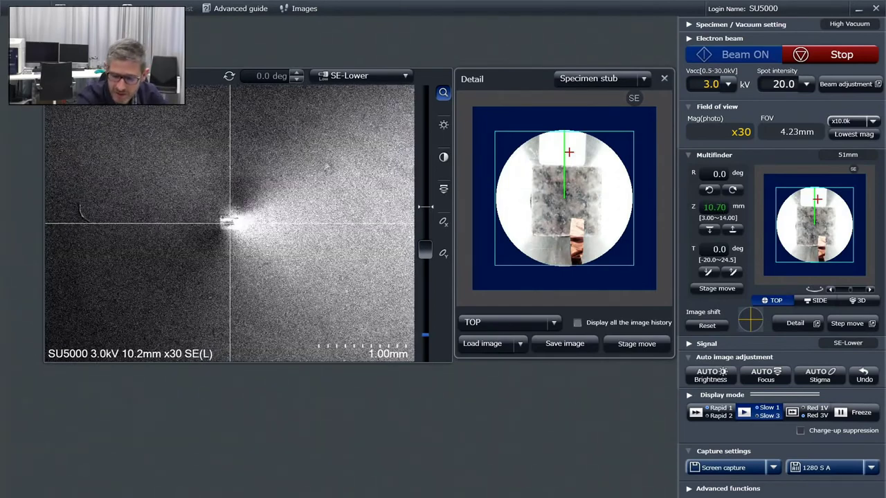
{"action": "key", "text": "Return"}
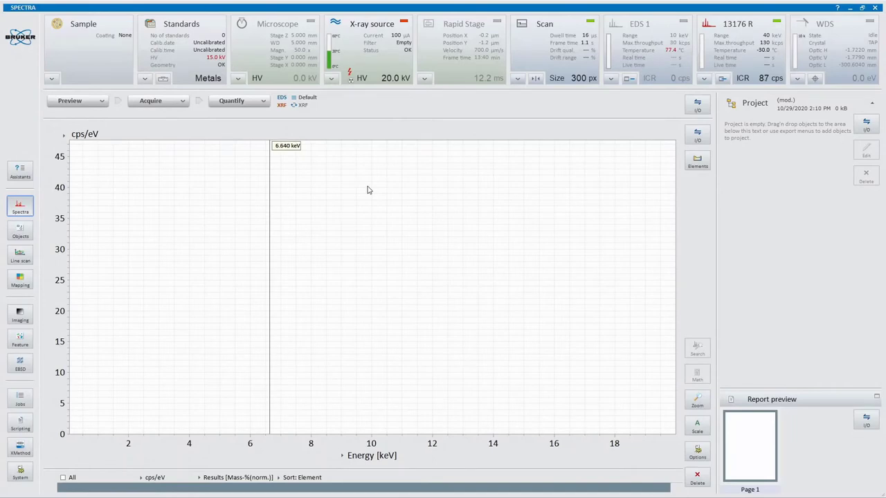
Confirm high voltage is On at 50 kV / 600 µA in the X-ray source settings and close them.
{"action": "left_click", "coordinate": [330, 80]}
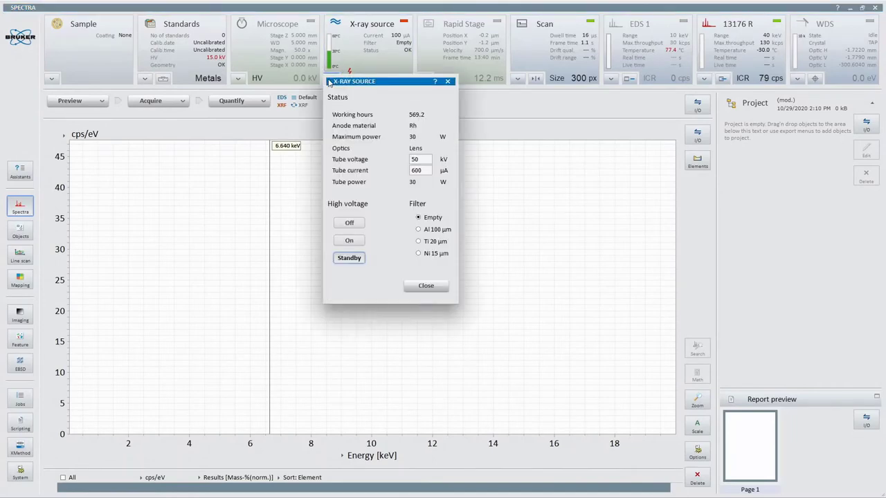
{"action": "left_click", "coordinate": [429, 287]}
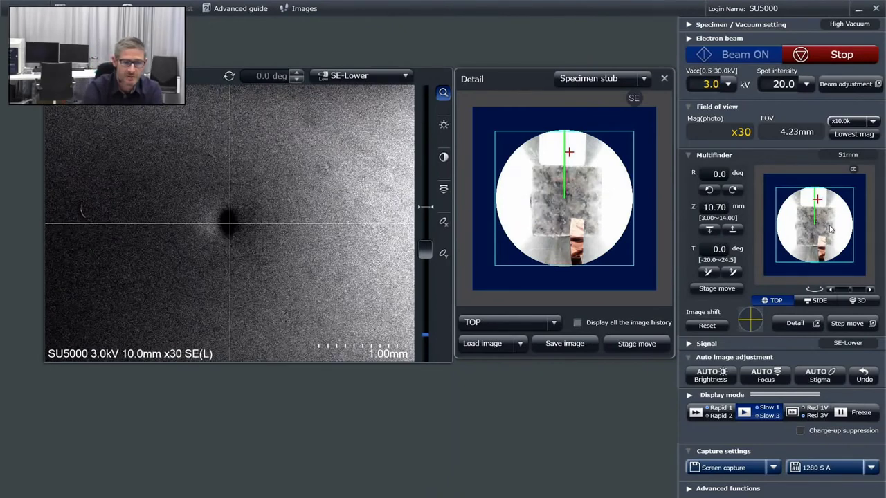
Drive the stage to the granite centre in the Detail view and enter Z 9.70 mm.
{"action": "double_click", "coordinate": [566, 203]}
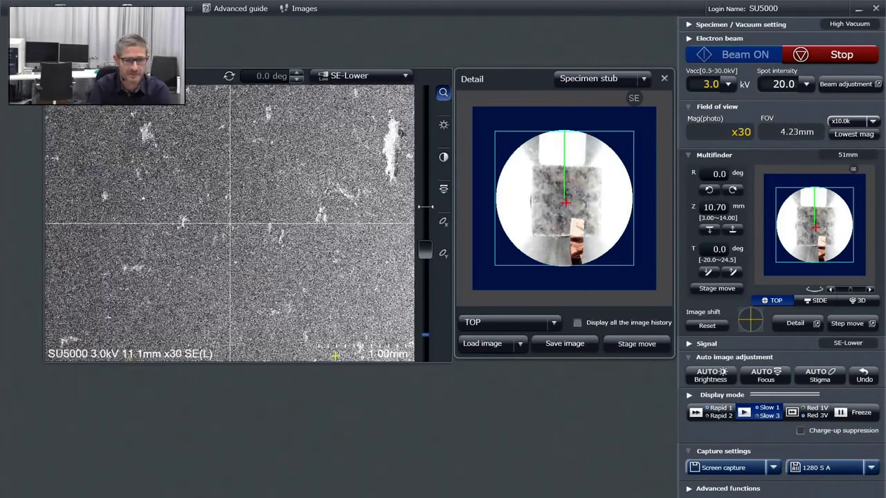
{"action": "double_click", "coordinate": [709, 207]}
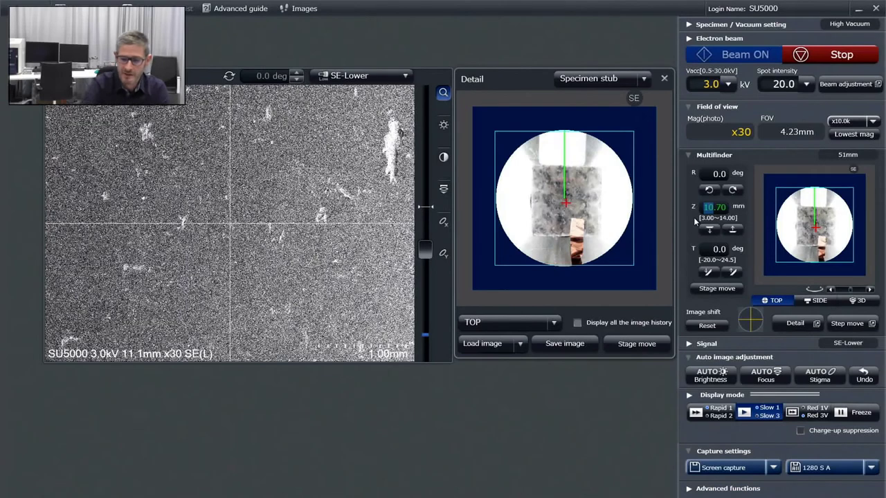
{"action": "type", "text": "9.70"}
{"action": "key", "text": "Return"}
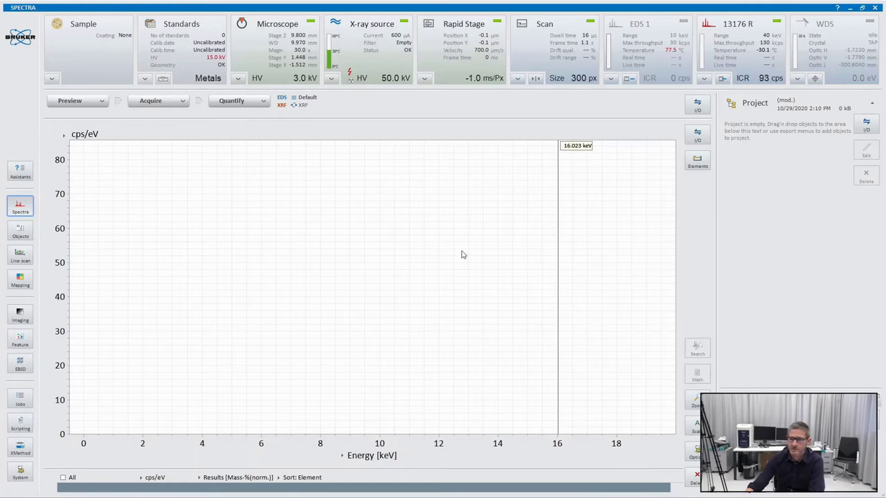
{"action": "left_click", "coordinate": [384, 254]}
{"action": "left_click", "coordinate": [491, 248]}
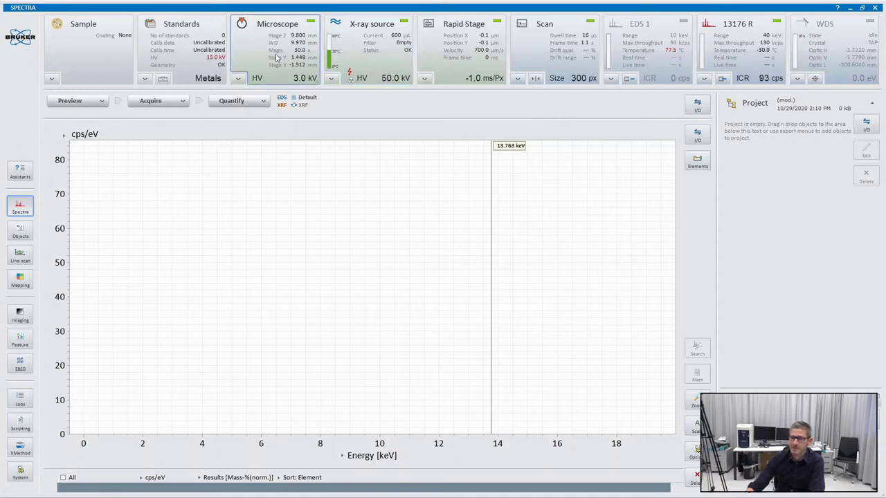
{"action": "left_click", "coordinate": [374, 238]}
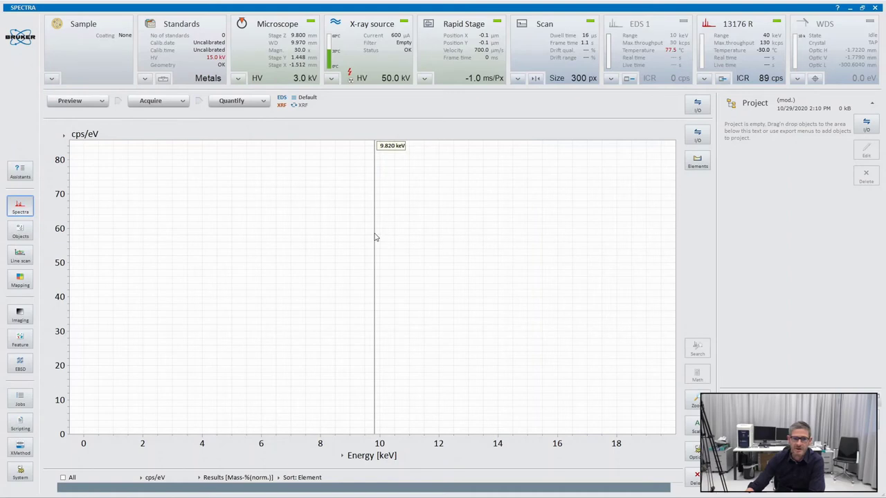
{"action": "left_click", "coordinate": [428, 239]}
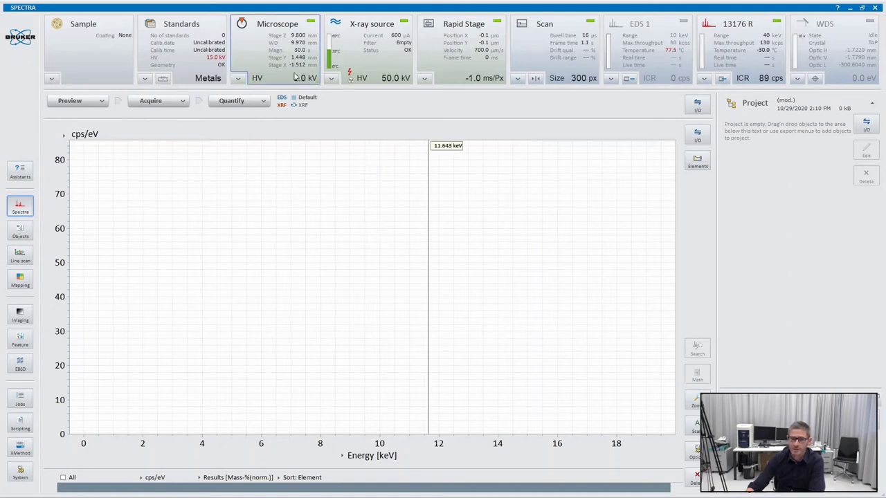
{"action": "left_click", "coordinate": [426, 241]}
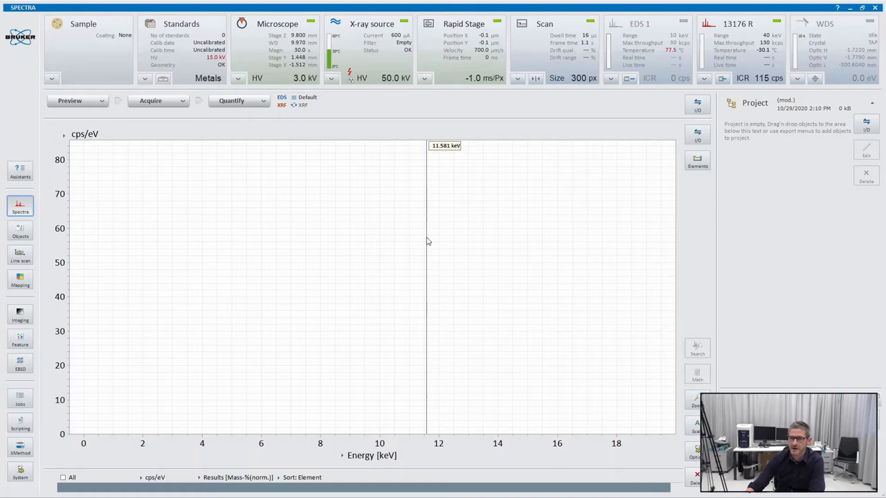
{"action": "left_click", "coordinate": [185, 101]}
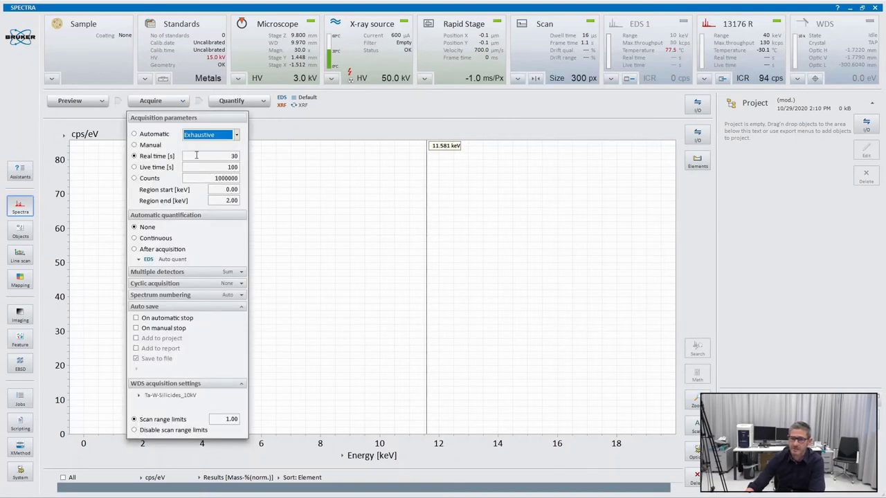
{"action": "left_click", "coordinate": [273, 166]}
{"action": "left_click", "coordinate": [273, 166]}
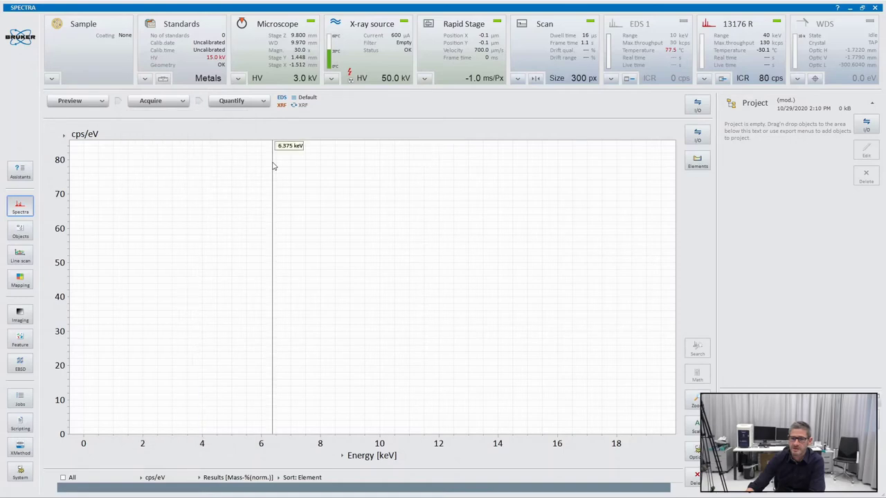
Start a new spectrum acquisition and move the XRF/microscope warning aside.
{"action": "left_click", "coordinate": [152, 101]}
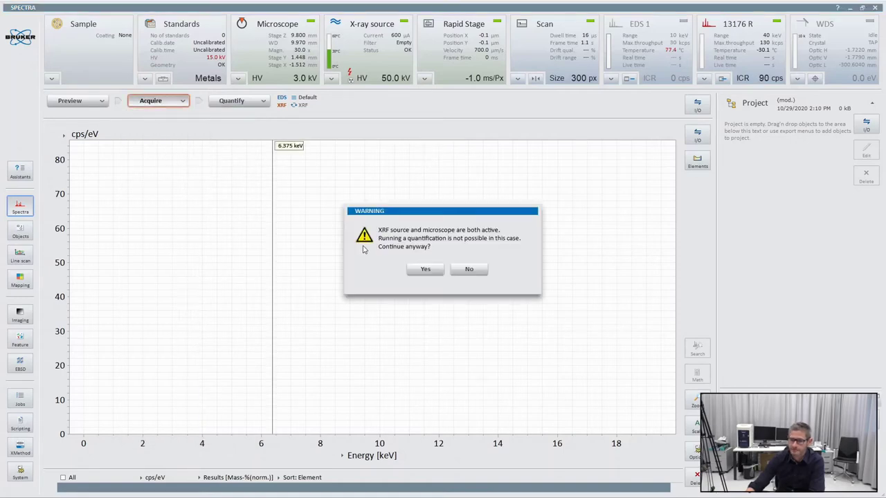
{"action": "left_click_drag", "start_coordinate": [460, 211], "coordinate": [407, 193]}
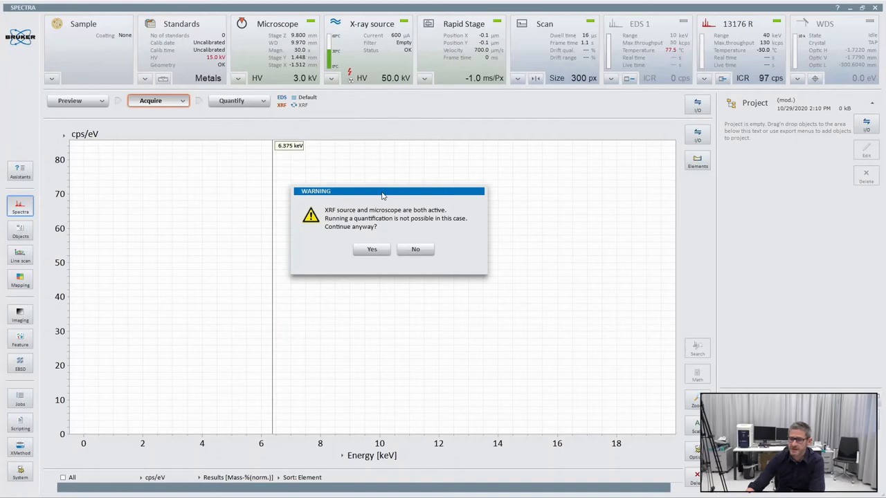
Continue the acquisition past the warning and shift the spectrum along the energy axis.
{"action": "left_click", "coordinate": [377, 252]}
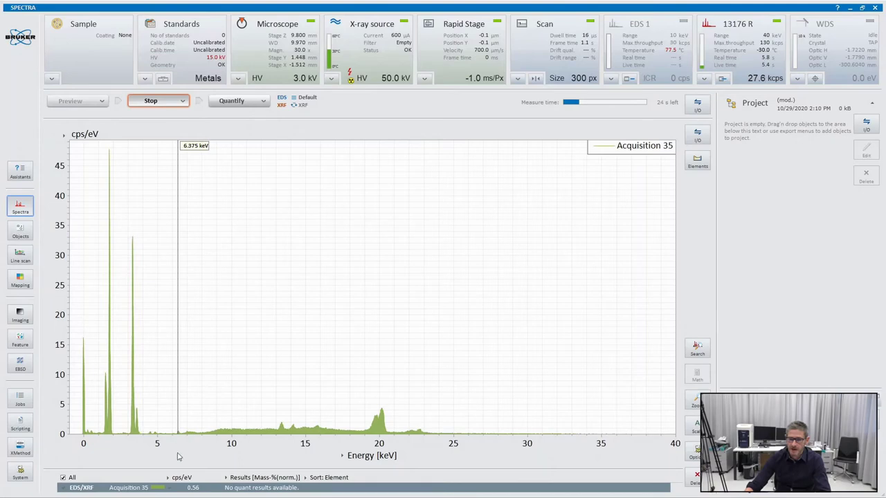
{"action": "left_click_drag", "start_coordinate": [178, 458], "coordinate": [215, 455]}
{"action": "left_click", "coordinate": [292, 351]}
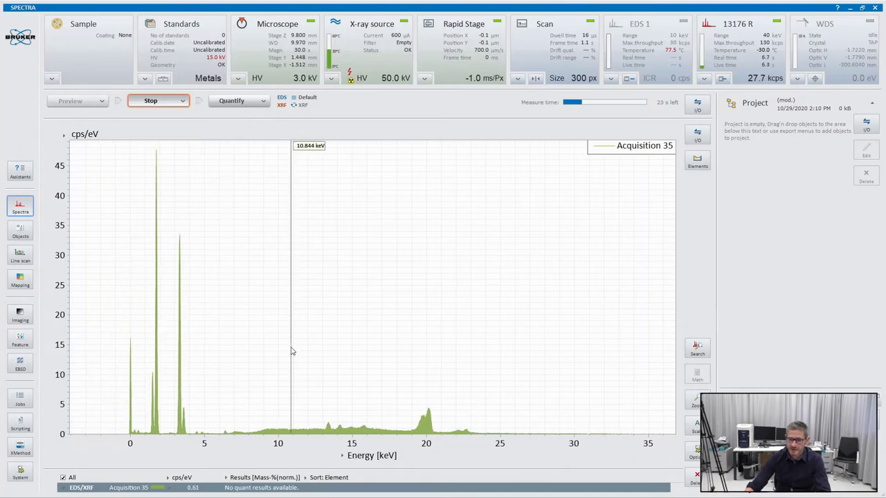
Colour the Acquisition 35 spectrum red and zoom in around the 3.4 keV peak.
{"action": "left_click", "coordinate": [168, 488]}
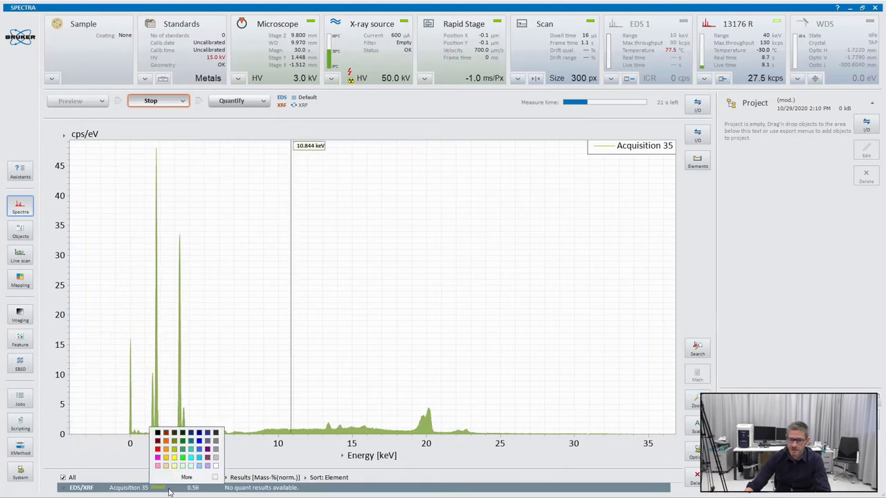
{"action": "left_click", "coordinate": [158, 449]}
{"action": "left_click", "coordinate": [298, 354]}
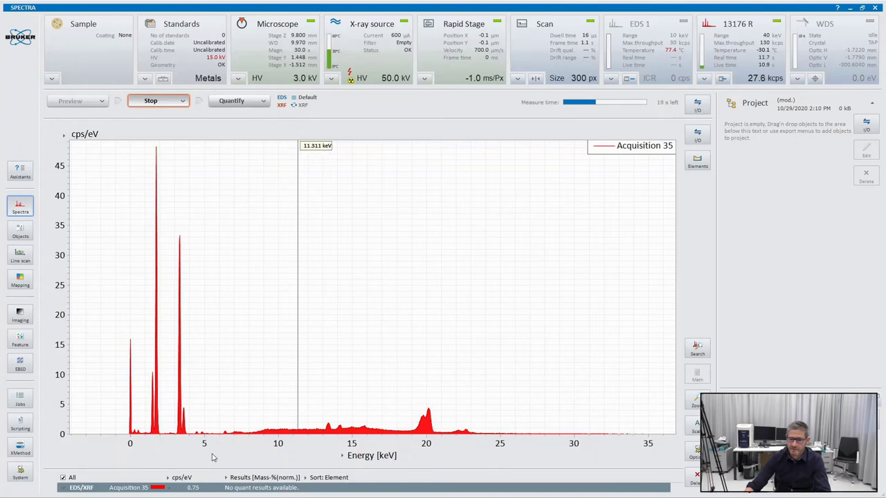
{"action": "scroll", "coordinate": [213, 346], "scroll_direction": "up", "scroll_amount": 3}
{"action": "left_click", "coordinate": [214, 345]}
{"action": "left_click", "coordinate": [324, 378]}
{"action": "scroll", "coordinate": [325, 378], "scroll_direction": "up", "scroll_amount": 1}
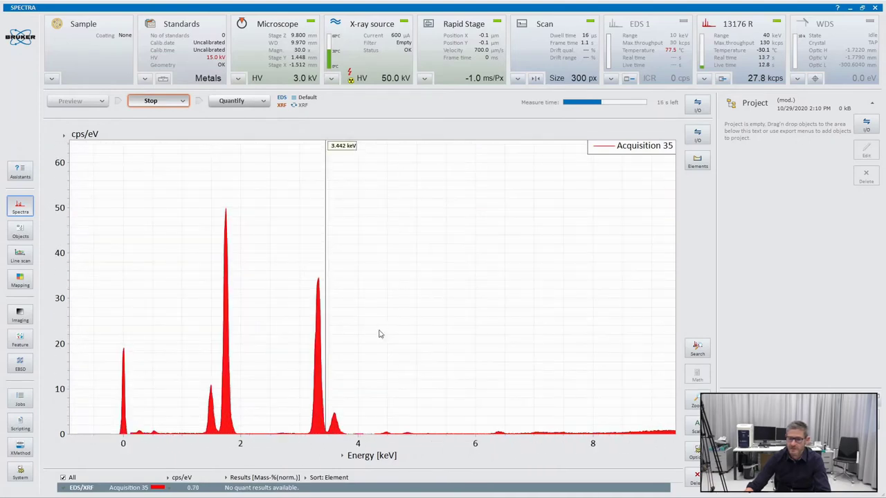
Identify the 3.3 keV peak as K, 1.74 keV as Si and 1.49 keV as Al.
{"action": "left_click", "coordinate": [698, 162]}
{"action": "left_click_drag", "start_coordinate": [313, 339], "coordinate": [321, 334]}
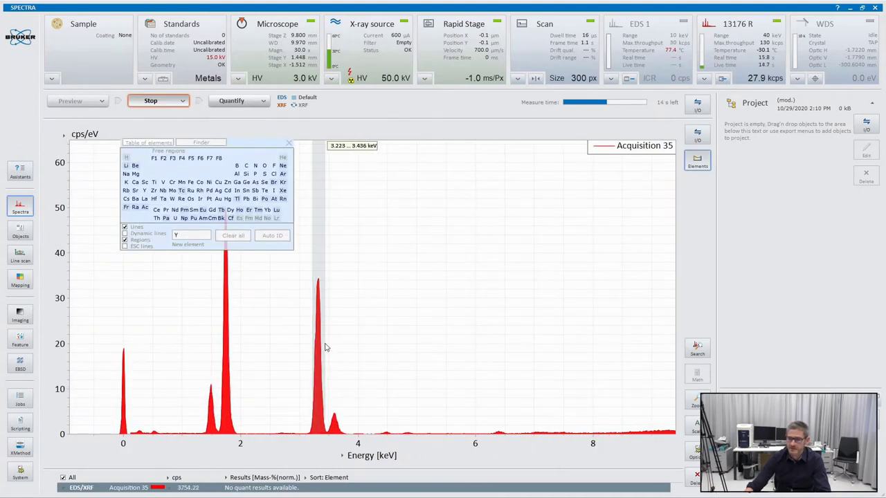
{"action": "left_click", "coordinate": [220, 144]}
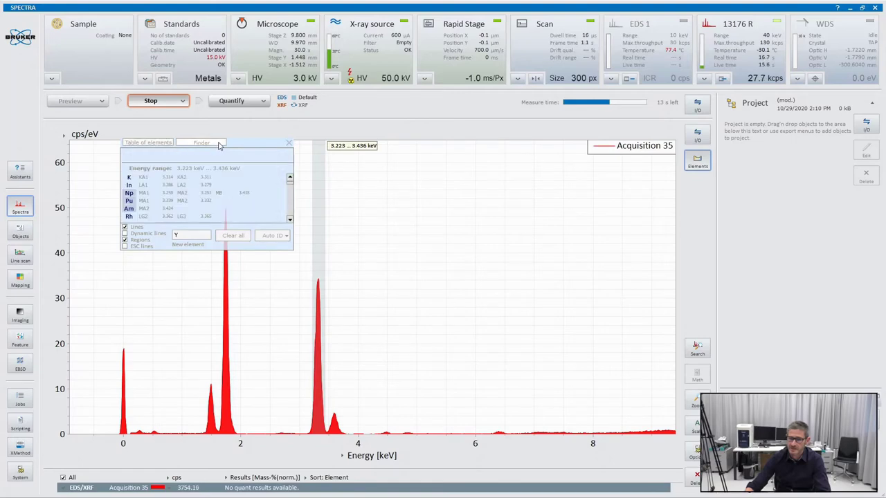
{"action": "left_click", "coordinate": [129, 178]}
{"action": "left_click_drag", "start_coordinate": [222, 362], "coordinate": [227, 361]}
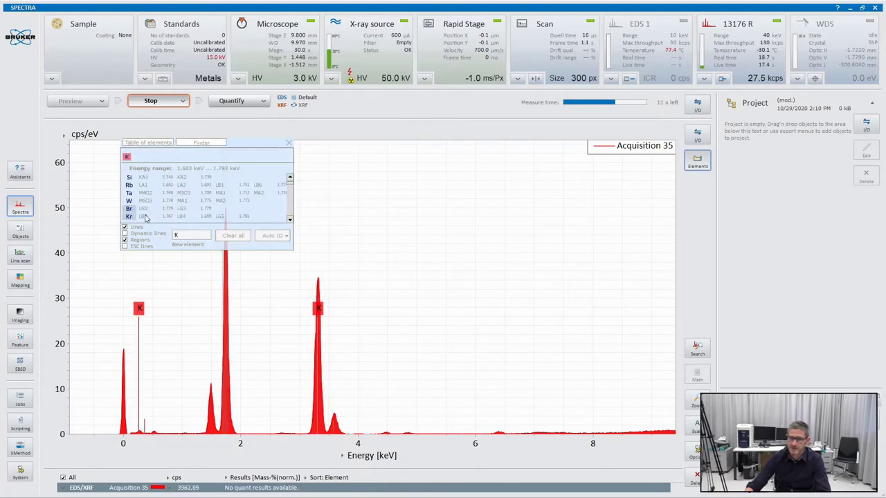
{"action": "left_click_drag", "start_coordinate": [205, 409], "coordinate": [217, 409]}
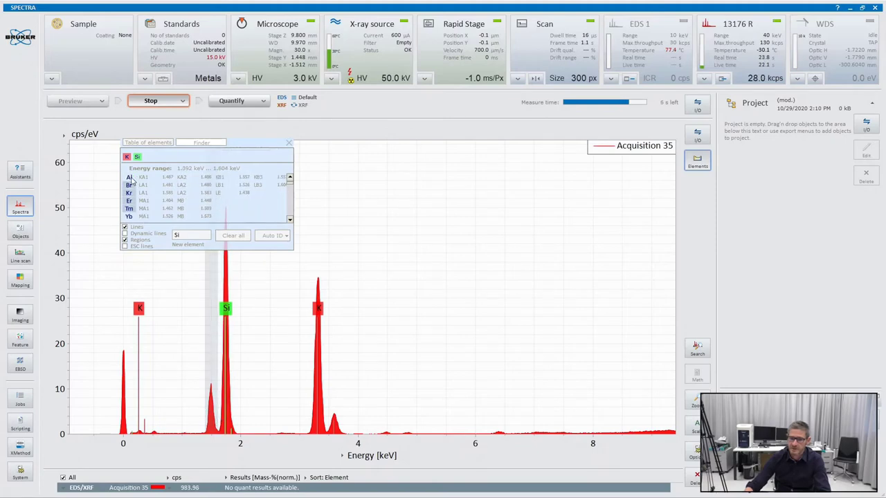
{"action": "left_click", "coordinate": [130, 178]}
Show the full 0–40 keV spectrum and place the marker at 13.297 keV.
{"action": "left_click", "coordinate": [476, 371]}
{"action": "left_click", "coordinate": [692, 432]}
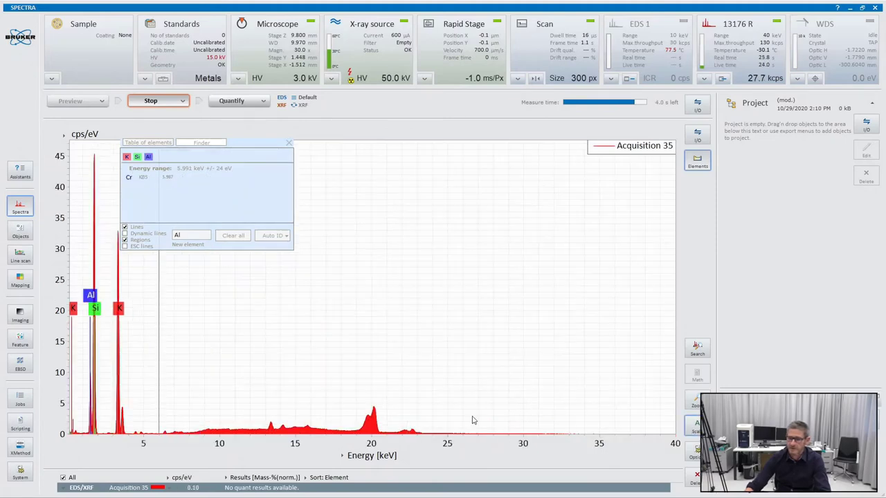
{"action": "left_click", "coordinate": [387, 454]}
{"action": "left_click", "coordinate": [320, 413]}
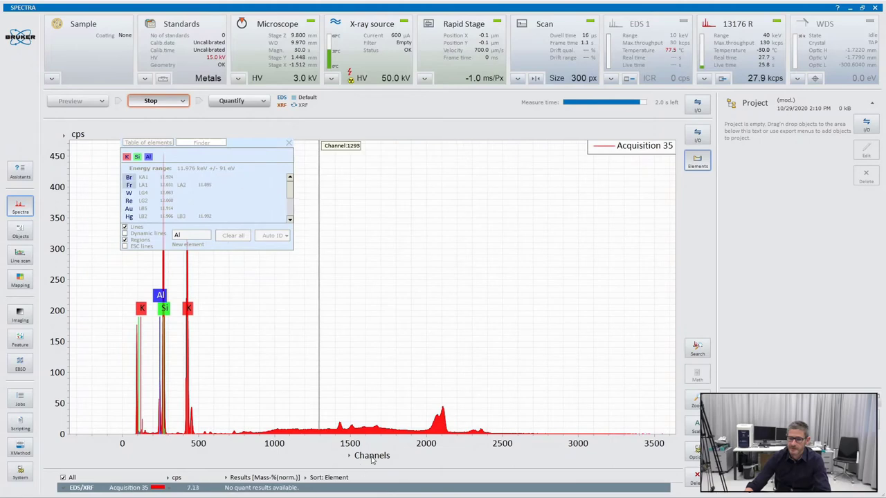
{"action": "left_click", "coordinate": [371, 456]}
{"action": "left_click", "coordinate": [343, 430]}
{"action": "scroll", "coordinate": [361, 386], "scroll_direction": "up", "scroll_amount": 2}
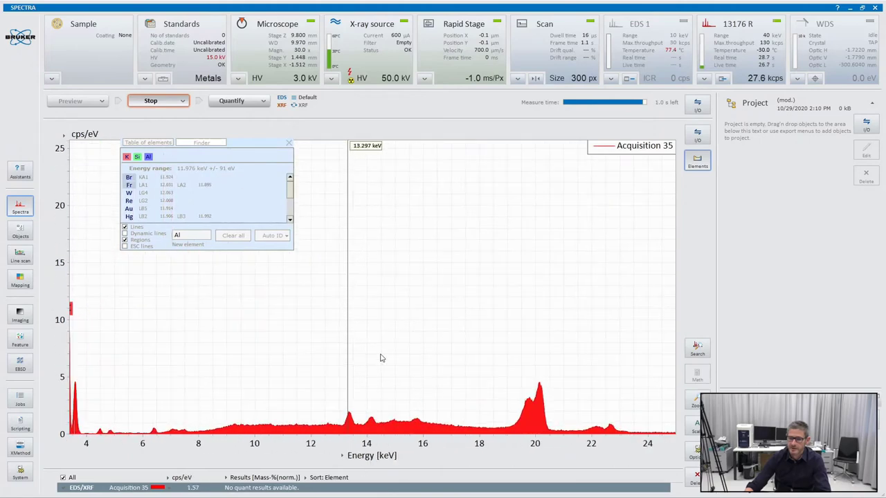
Label the 13.3 keV peak as Rb, 14.1 keV as Sr and 15.8 keV as Zr.
{"action": "left_click", "coordinate": [350, 419]}
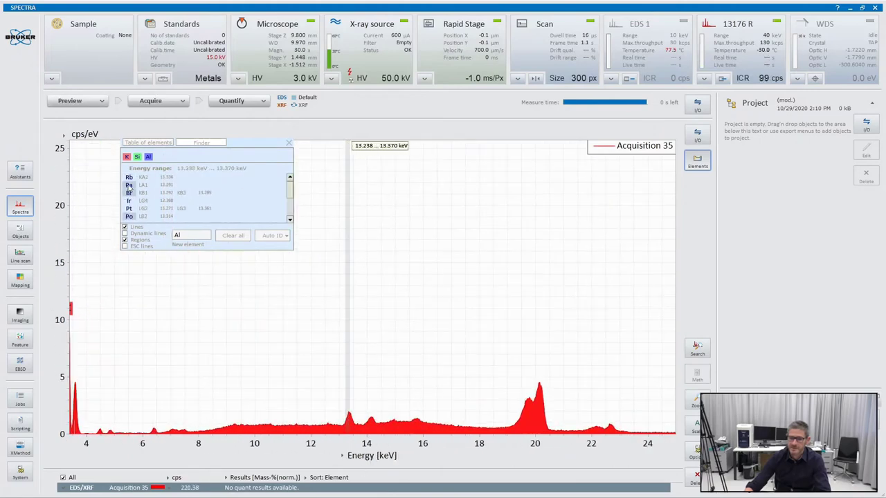
{"action": "left_click", "coordinate": [130, 178]}
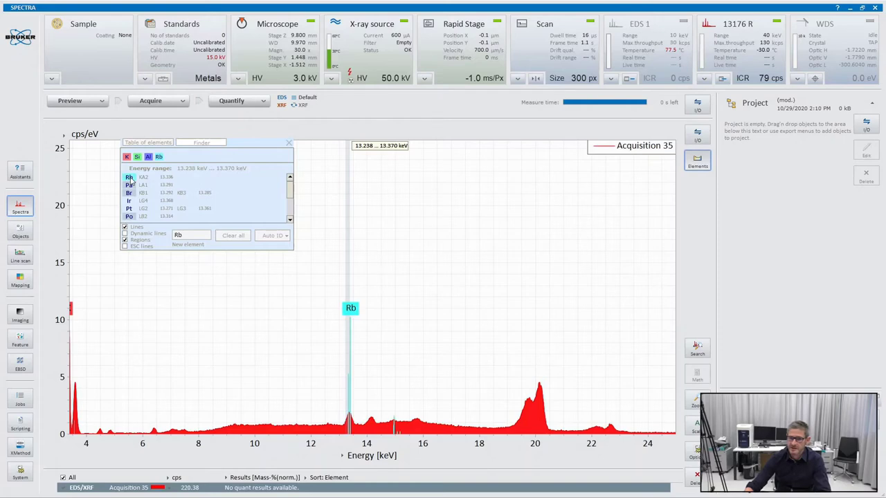
{"action": "left_click", "coordinate": [372, 424]}
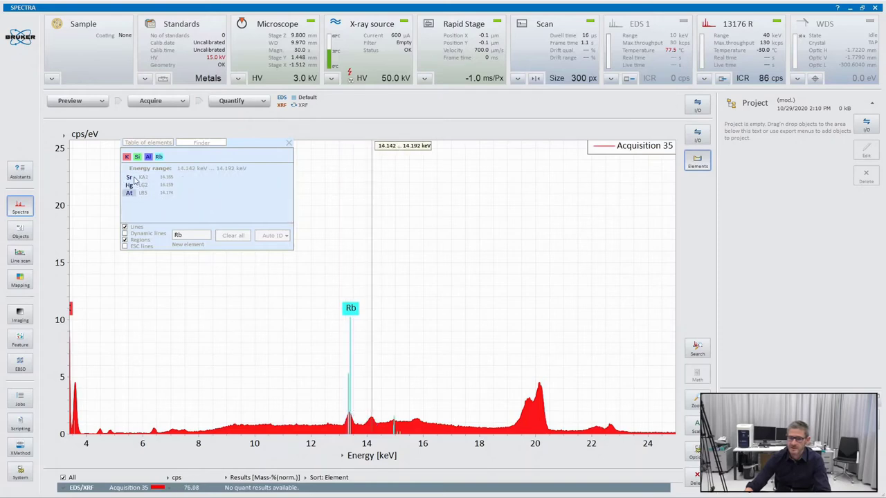
{"action": "left_click", "coordinate": [130, 178]}
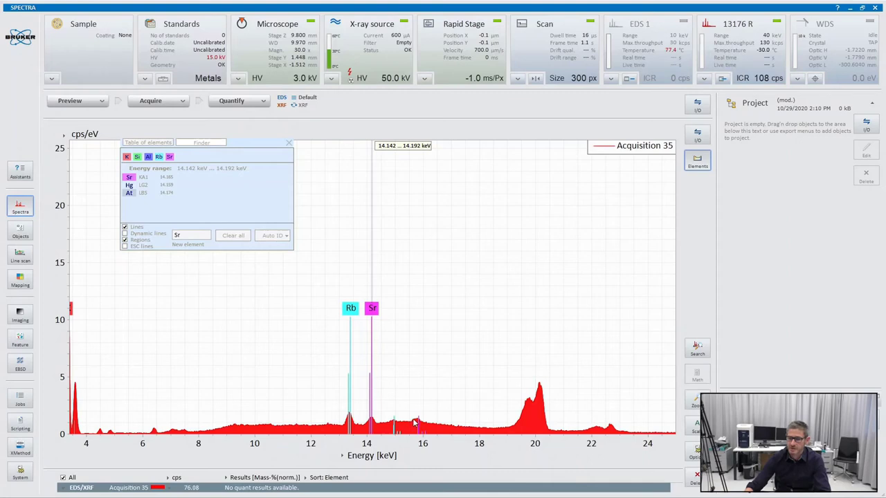
{"action": "left_click_drag", "start_coordinate": [412, 423], "coordinate": [421, 426]}
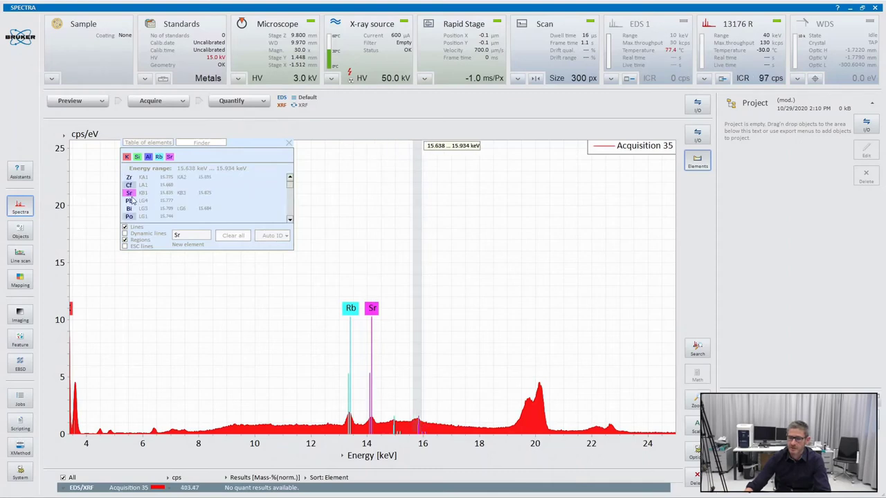
{"action": "left_click", "coordinate": [130, 178]}
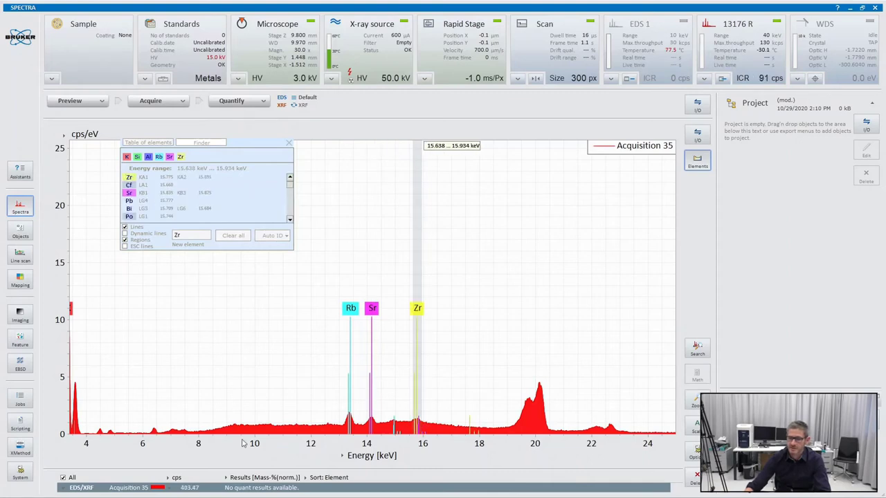
Pan and zoom the spectrum to roughly 0–15 keV to inspect the labelled peaks.
{"action": "left_click_drag", "start_coordinate": [242, 444], "coordinate": [345, 440]}
{"action": "left_click", "coordinate": [410, 321]}
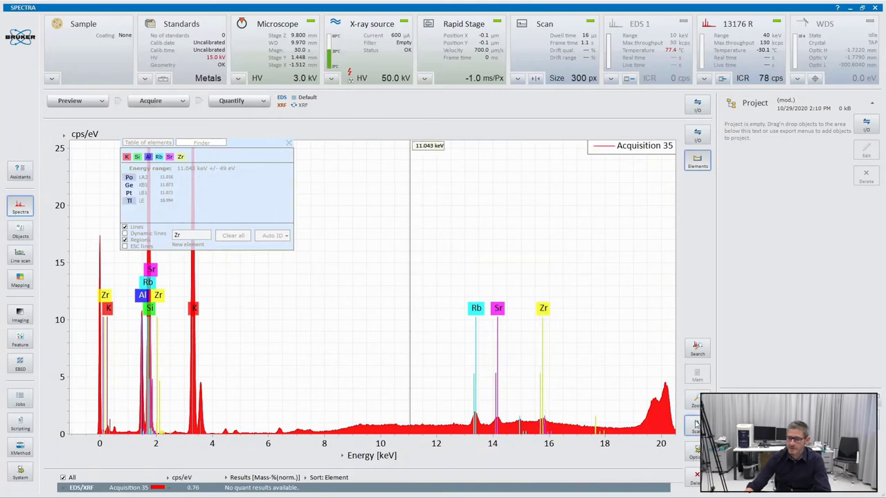
{"action": "scroll", "coordinate": [84, 399], "scroll_direction": "down", "scroll_amount": 2}
{"action": "left_click_drag", "start_coordinate": [83, 400], "coordinate": [234, 399]}
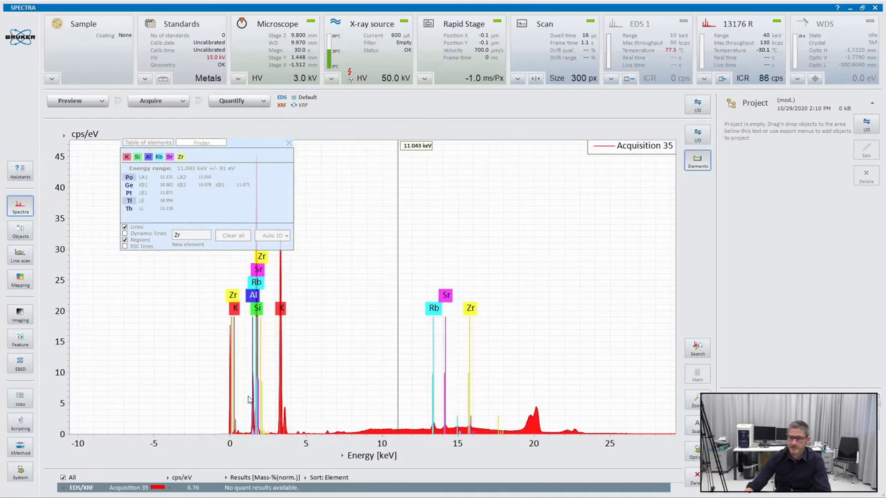
{"action": "left_click", "coordinate": [326, 393]}
{"action": "scroll", "coordinate": [423, 386], "scroll_direction": "up", "scroll_amount": 5}
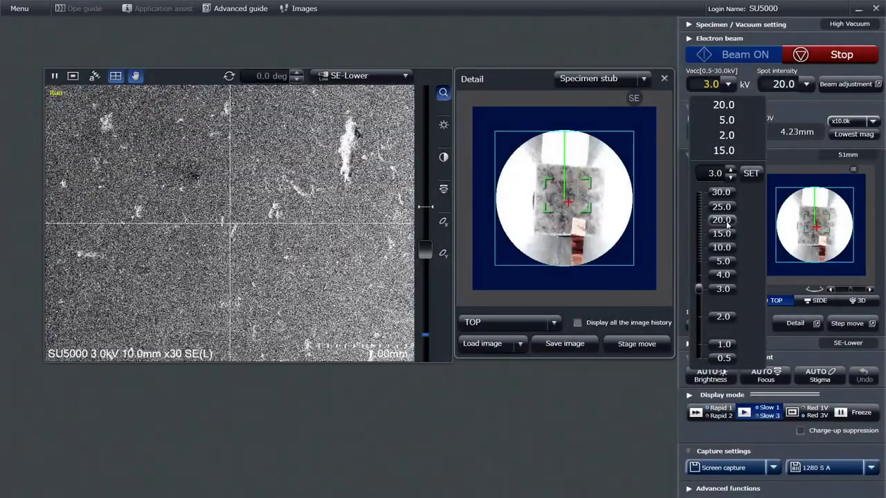
Set the accelerating voltage to 20.0 kV on the Vacc slider and apply it.
{"action": "left_click", "coordinate": [725, 220]}
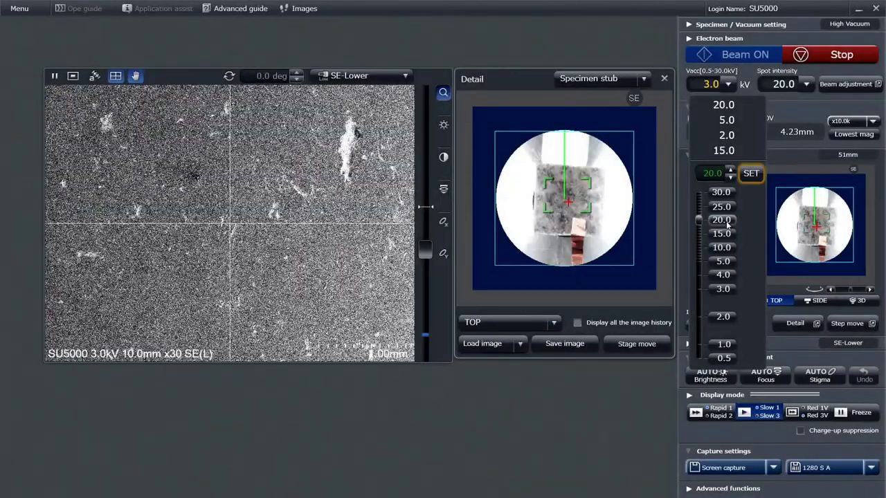
{"action": "left_click", "coordinate": [752, 178]}
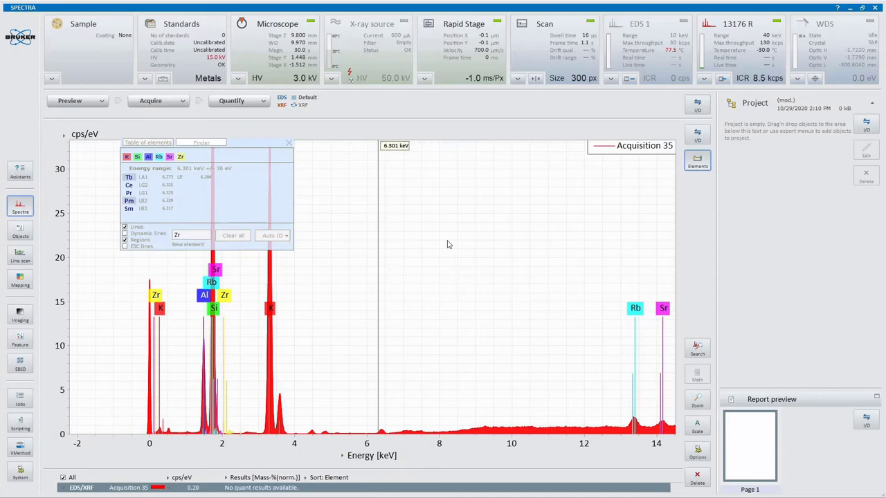
Check the acquisition parameters and acquire a new 20 kV EDS spectrum (Acquisition 36).
{"action": "left_click", "coordinate": [572, 241]}
{"action": "left_click", "coordinate": [183, 101]}
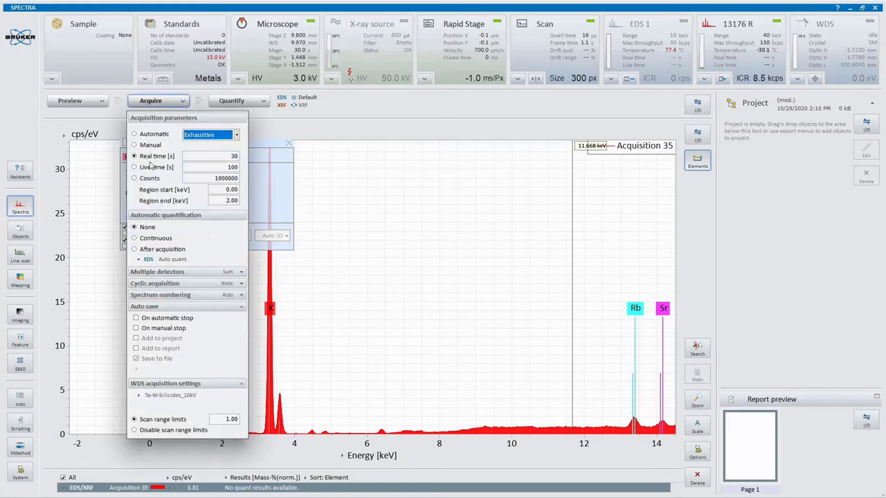
{"action": "left_click", "coordinate": [441, 232]}
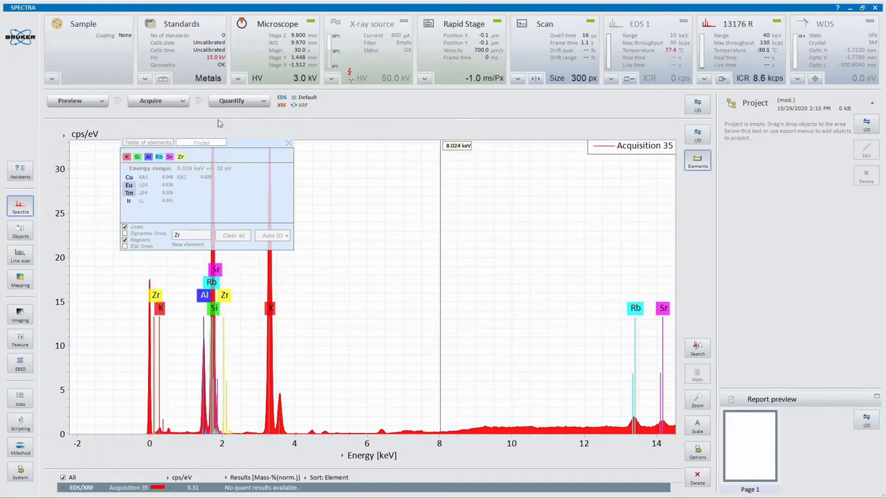
{"action": "left_click", "coordinate": [155, 102]}
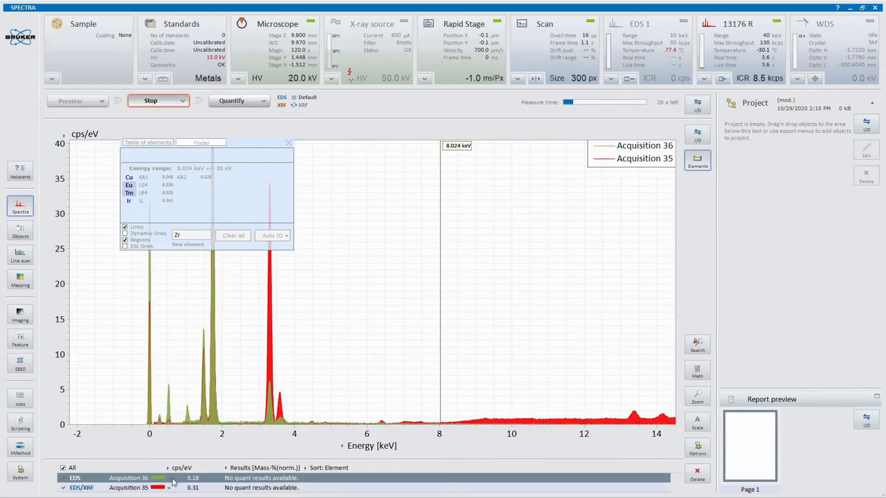
Make the Acquisition 36 spectrum blue and rename Acquisition 35 to XRF.
{"action": "left_click", "coordinate": [170, 479]}
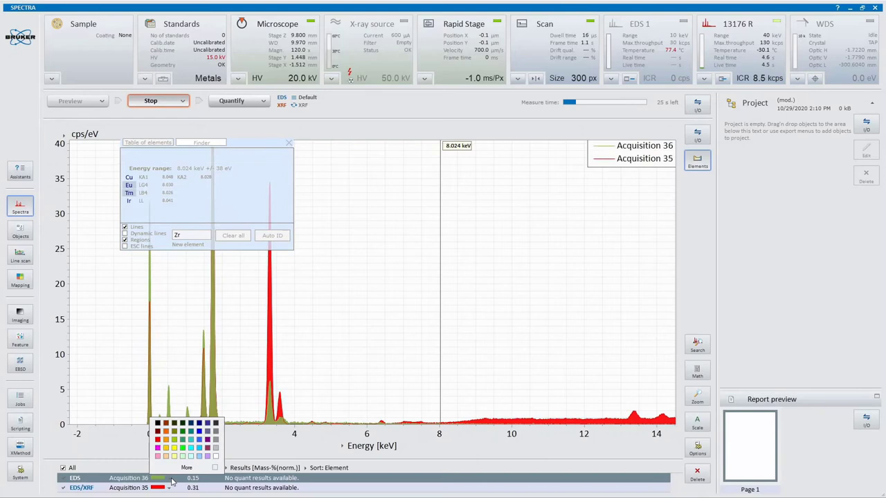
{"action": "left_click", "coordinate": [199, 440]}
{"action": "left_click", "coordinate": [138, 488]}
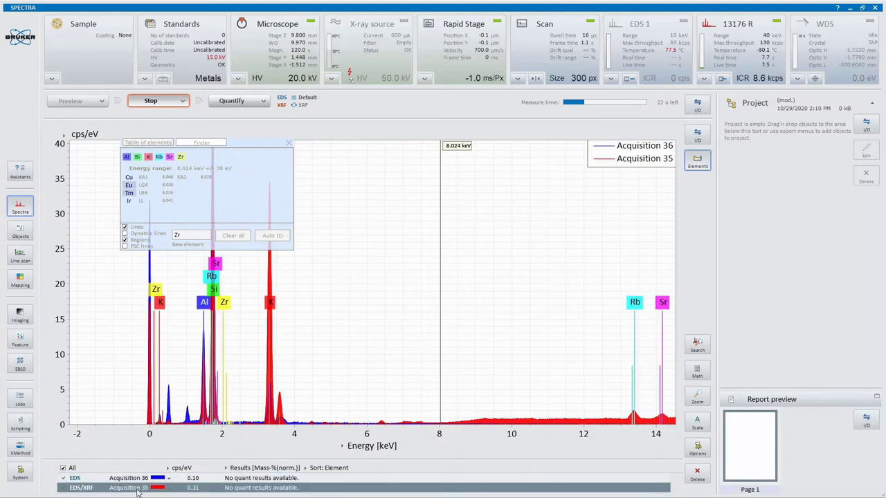
{"action": "type", "text": "XRF"}
{"action": "key", "text": "Return"}
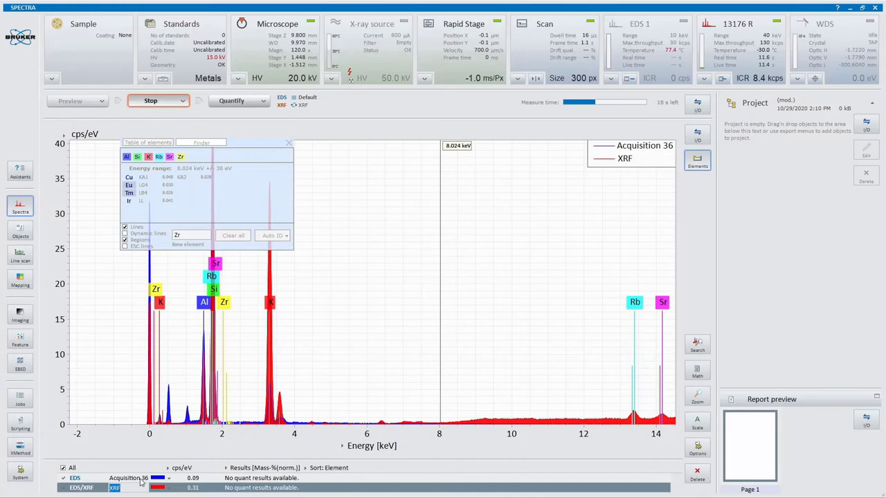
Rename the Acquisition 36 spectrum to EDS.
{"action": "left_click", "coordinate": [142, 479]}
{"action": "double_click", "coordinate": [142, 479]}
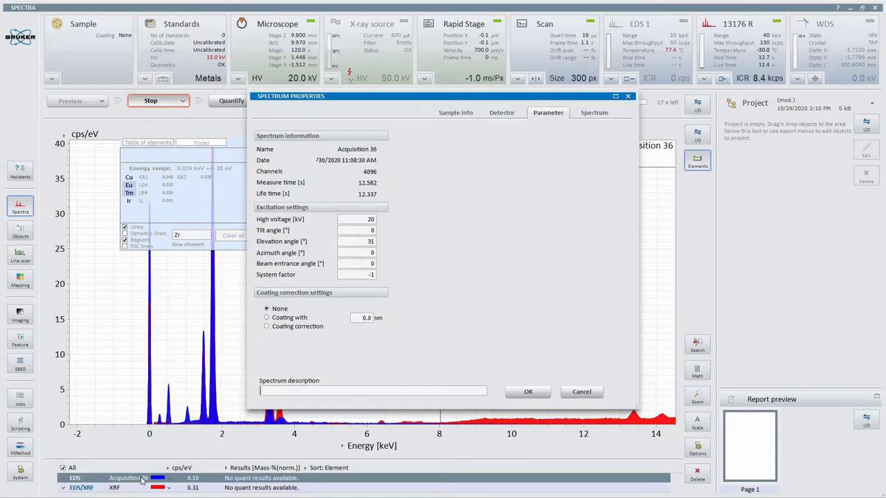
{"action": "left_click", "coordinate": [582, 390]}
{"action": "left_click", "coordinate": [129, 479]}
{"action": "type", "text": "EDS"}
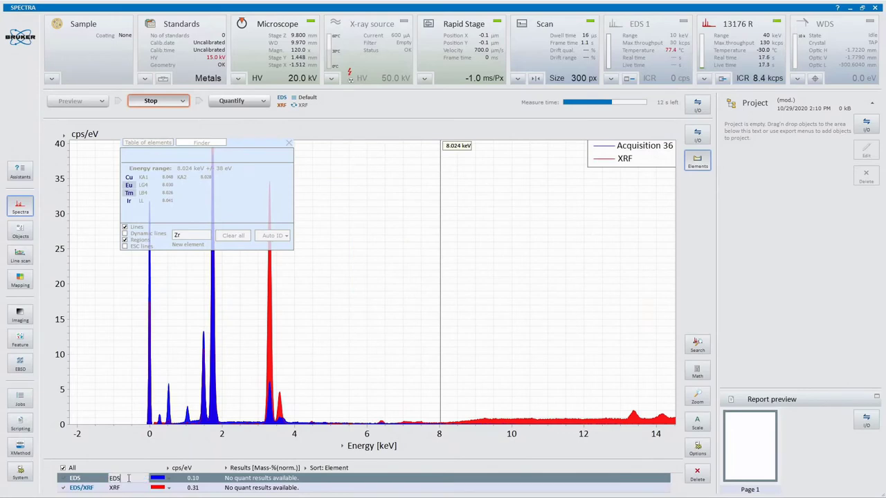
{"action": "key", "text": "Return"}
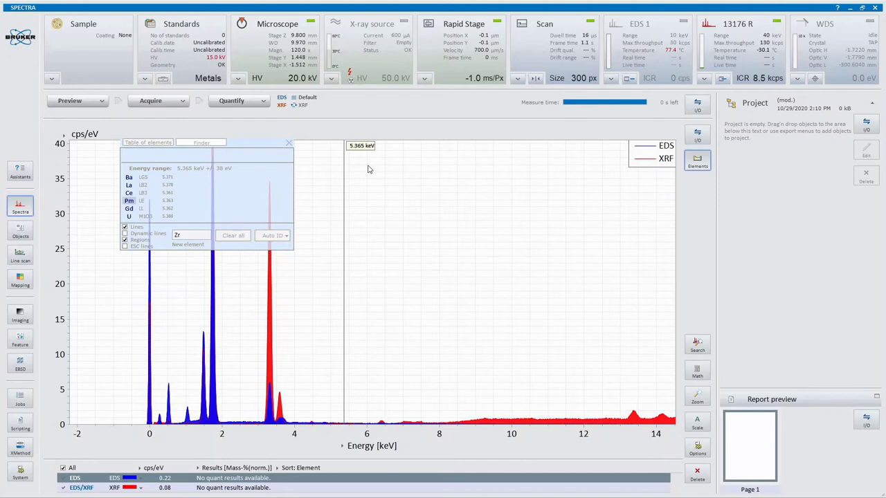
Zoom to 0–4 keV, label Al and Si from the periodic table, and identify the 3.3 keV peak as K.
{"action": "left_click", "coordinate": [289, 143]}
{"action": "scroll", "coordinate": [399, 364], "scroll_direction": "up", "scroll_amount": 5}
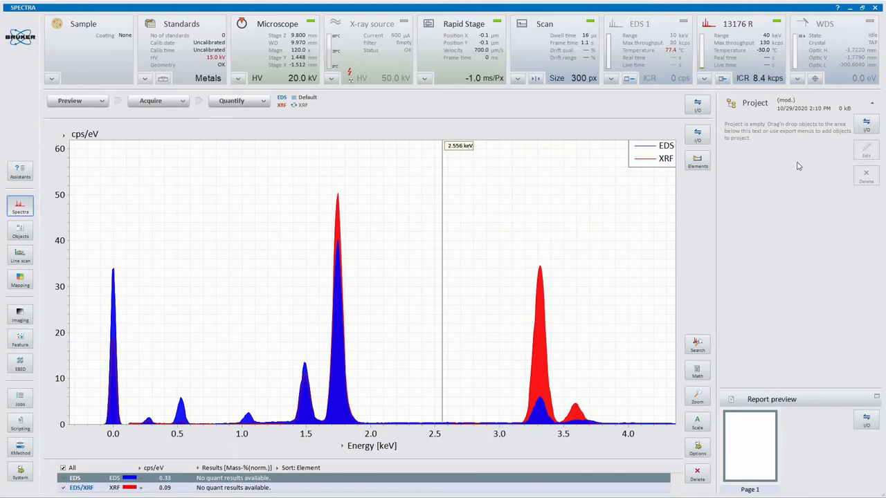
{"action": "left_click", "coordinate": [698, 161]}
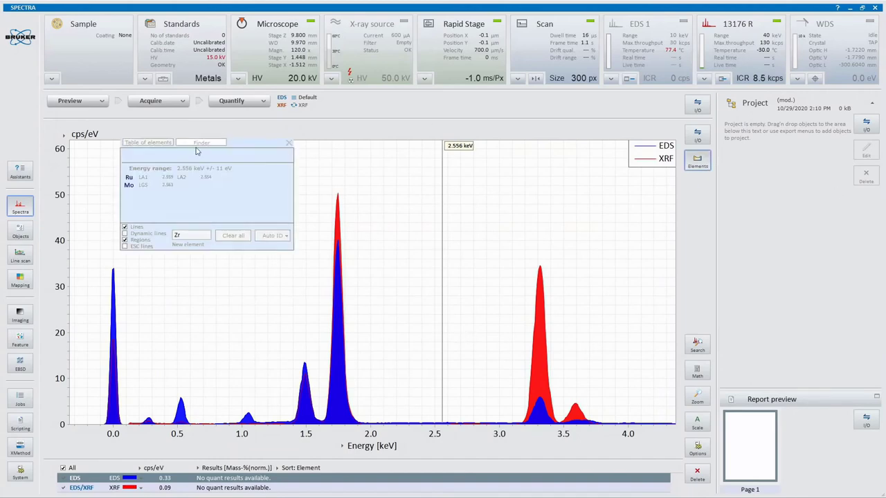
{"action": "left_click", "coordinate": [165, 146]}
{"action": "left_click", "coordinate": [237, 174]}
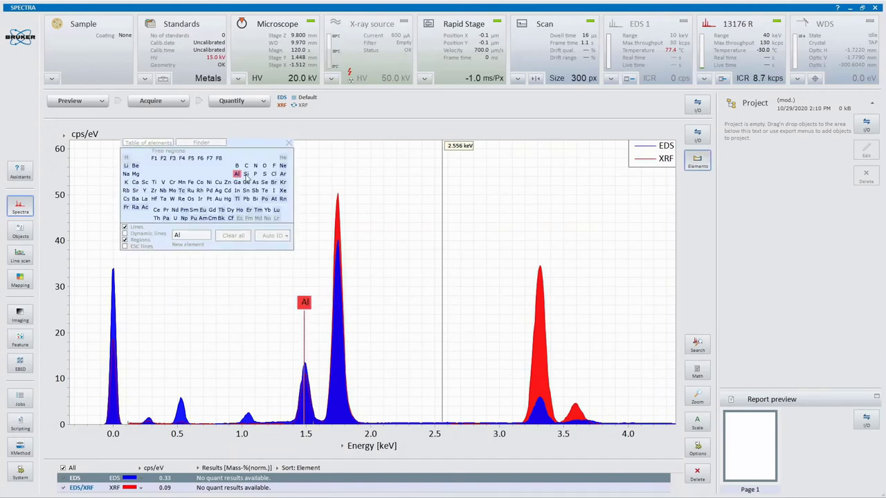
{"action": "left_click", "coordinate": [245, 174]}
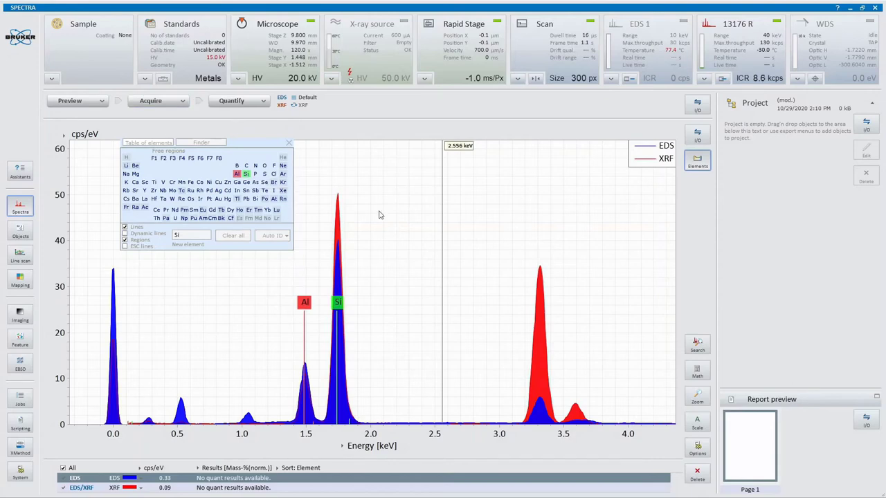
{"action": "left_click_drag", "start_coordinate": [535, 313], "coordinate": [543, 312]}
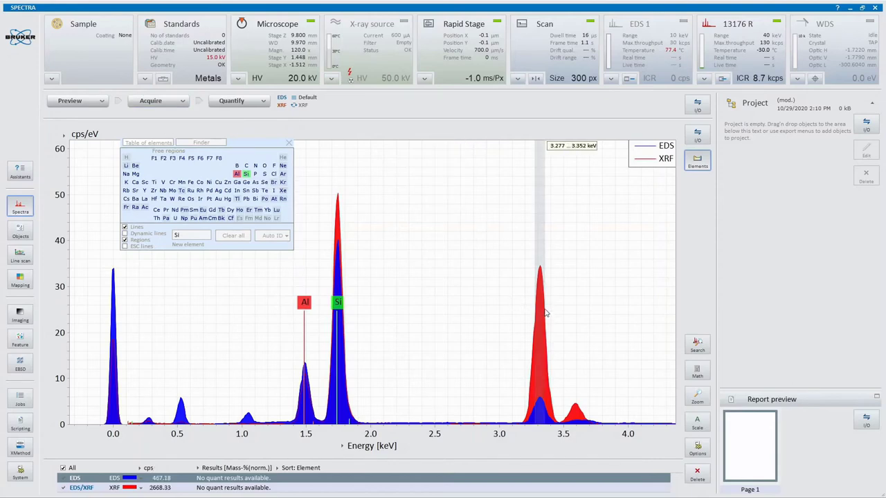
{"action": "left_click", "coordinate": [202, 143]}
{"action": "left_click", "coordinate": [134, 178]}
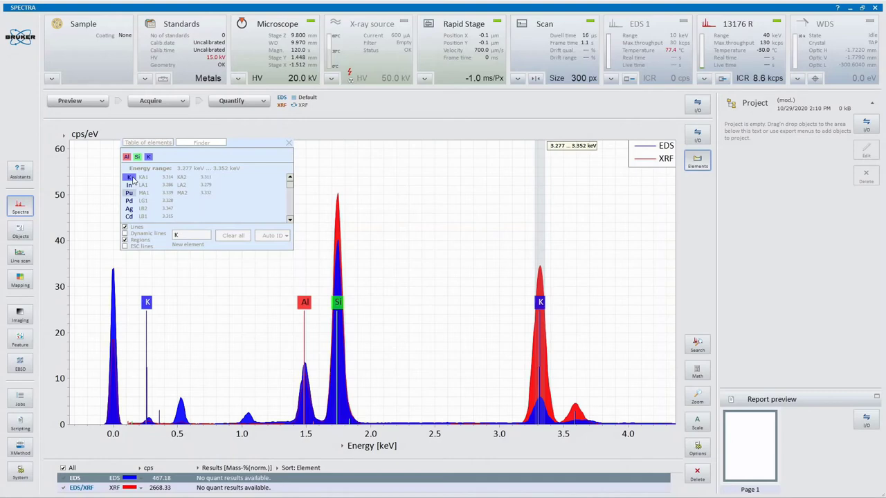
{"action": "left_click_drag", "start_coordinate": [585, 442], "coordinate": [495, 442]}
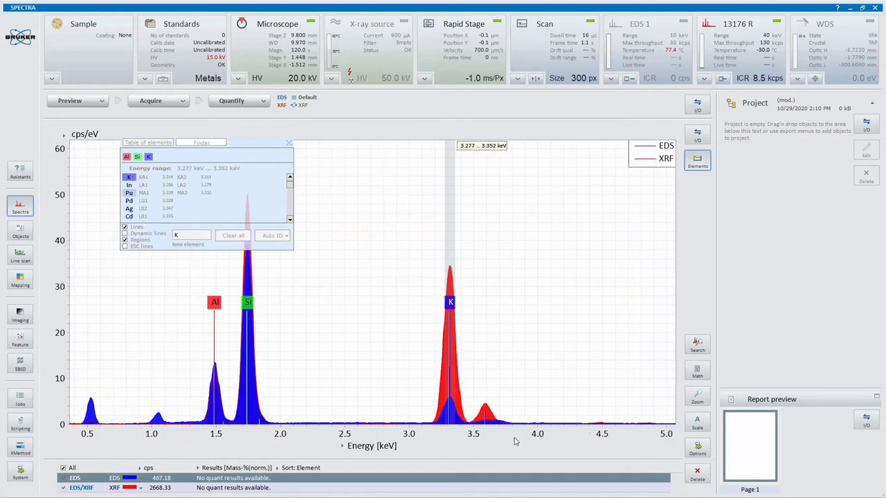
{"action": "left_click", "coordinate": [696, 422]}
{"action": "scroll", "coordinate": [261, 436], "scroll_direction": "up", "scroll_amount": 1}
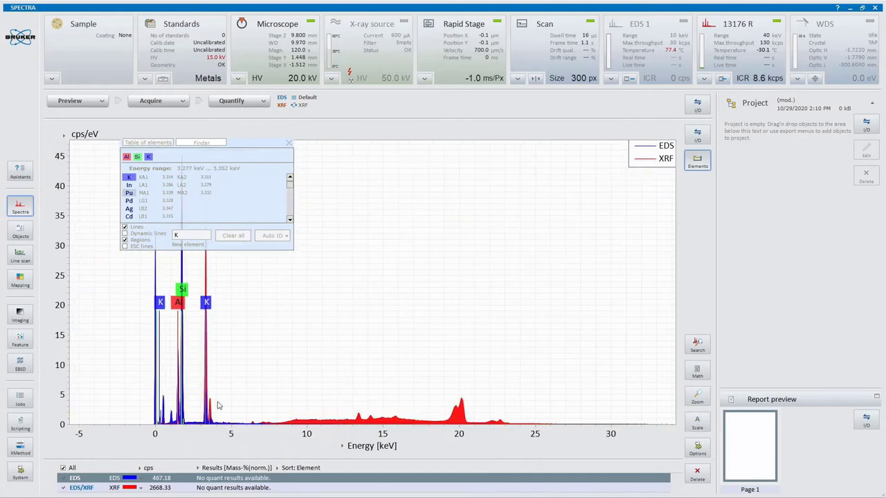
{"action": "left_click", "coordinate": [189, 408]}
{"action": "scroll", "coordinate": [246, 370], "scroll_direction": "up", "scroll_amount": 2}
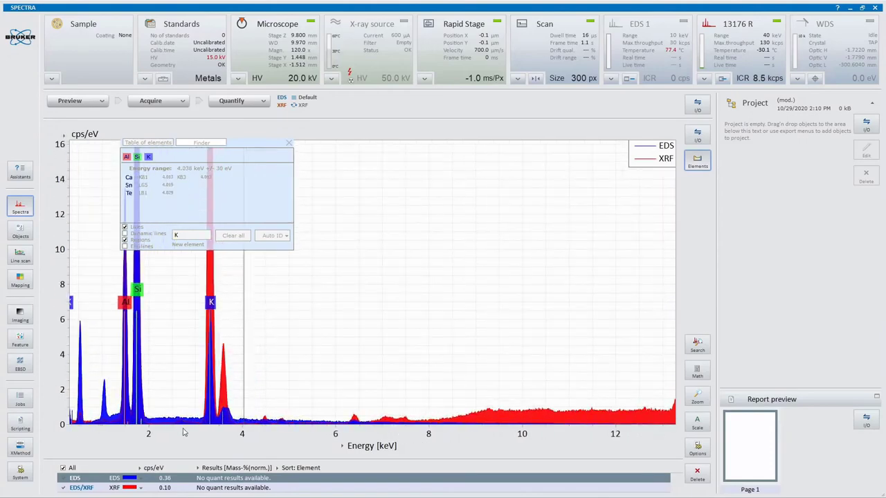
{"action": "scroll", "coordinate": [280, 337], "scroll_direction": "up", "scroll_amount": 3}
{"action": "scroll", "coordinate": [290, 327], "scroll_direction": "up", "scroll_amount": 2}
{"action": "left_click", "coordinate": [365, 395]}
{"action": "scroll", "coordinate": [374, 304], "scroll_direction": "up", "scroll_amount": 1}
{"action": "left_click", "coordinate": [696, 422]}
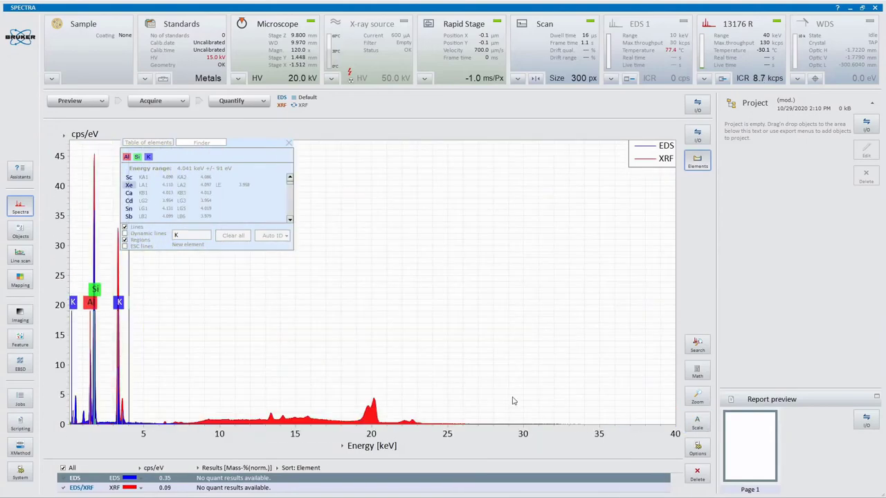
{"action": "left_click", "coordinate": [291, 374]}
{"action": "scroll", "coordinate": [291, 374], "scroll_direction": "up", "scroll_amount": 5}
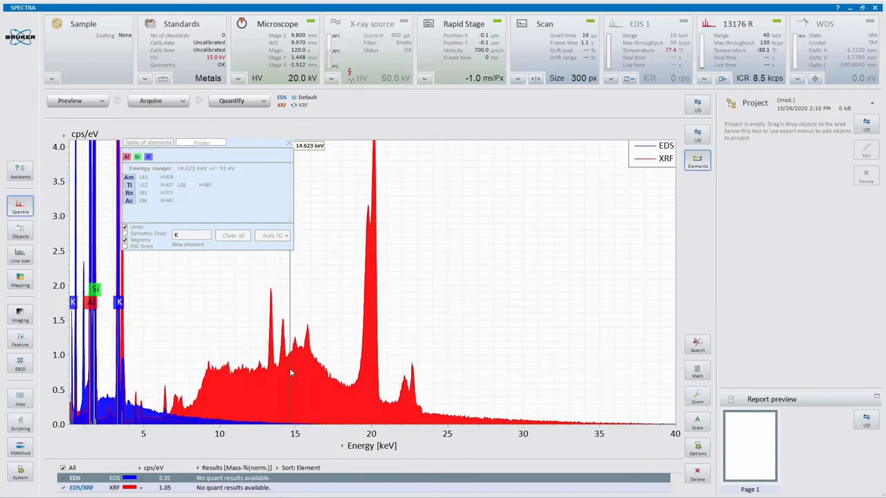
{"action": "scroll", "coordinate": [291, 372], "scroll_direction": "down", "scroll_amount": 1}
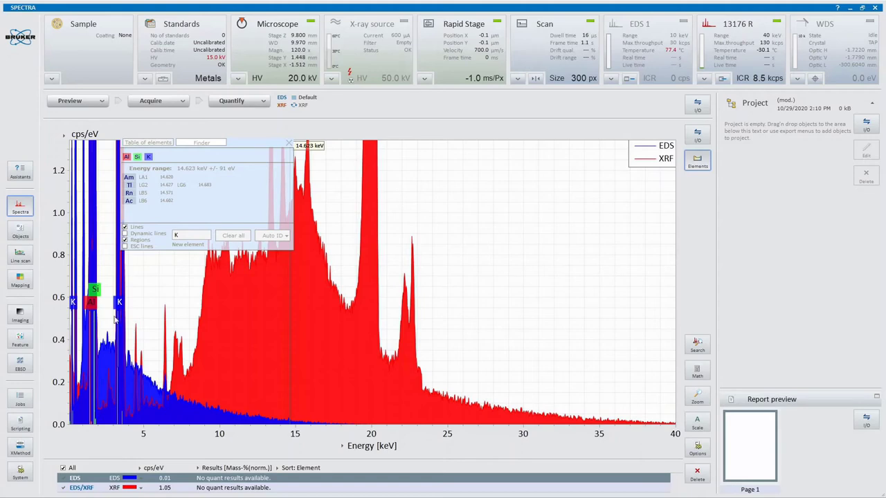
{"action": "scroll", "coordinate": [127, 414], "scroll_direction": "up", "scroll_amount": 4}
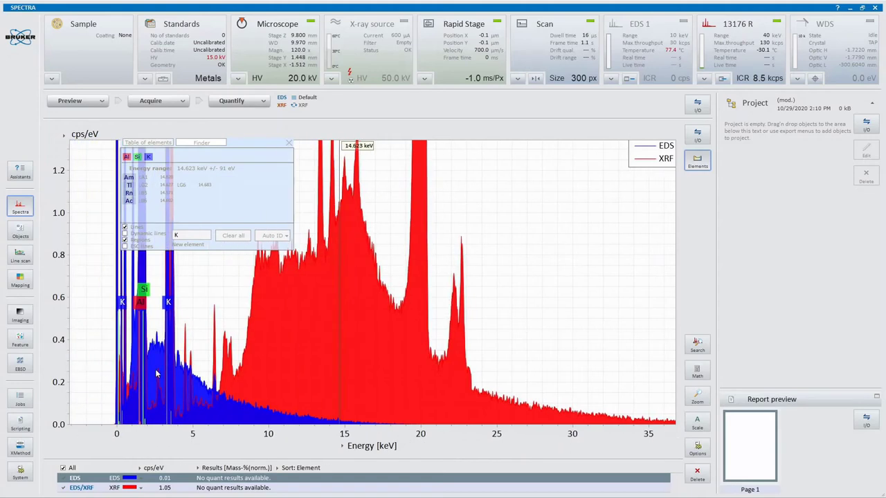
{"action": "scroll", "coordinate": [134, 380], "scroll_direction": "up", "scroll_amount": 1}
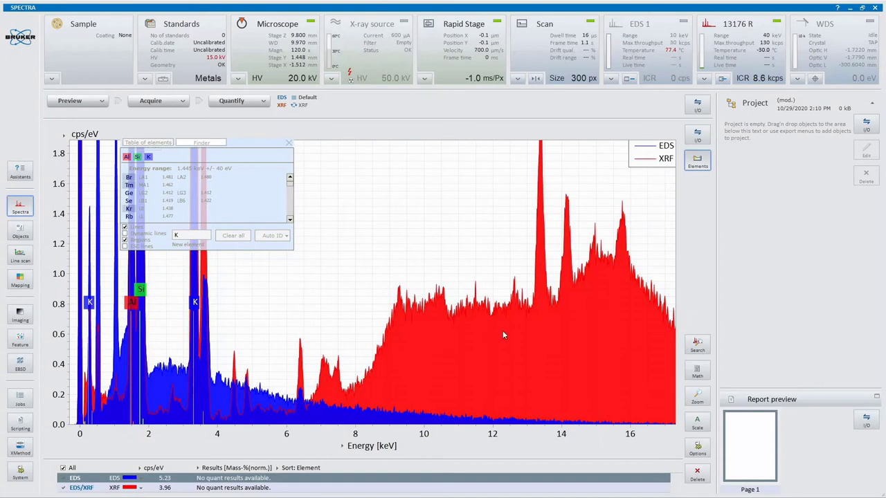
{"action": "left_click", "coordinate": [697, 422]}
{"action": "scroll", "coordinate": [311, 415], "scroll_direction": "up", "scroll_amount": 5}
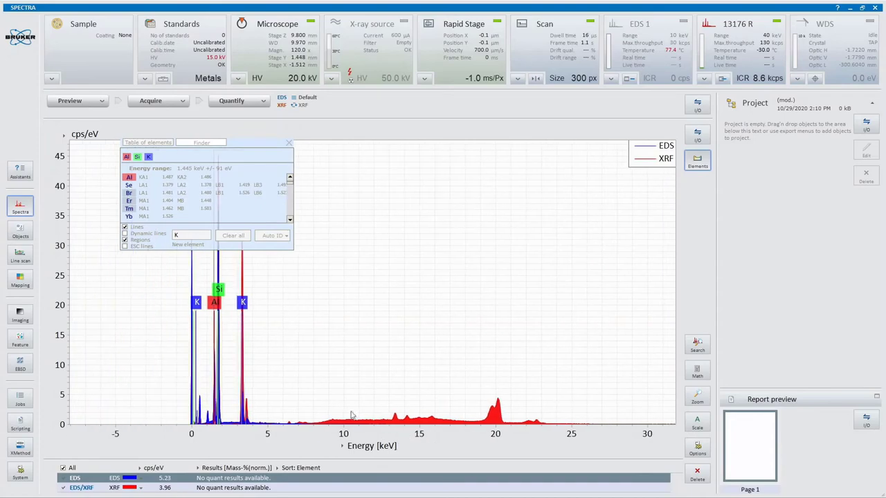
{"action": "scroll", "coordinate": [362, 357], "scroll_direction": "up", "scroll_amount": 6}
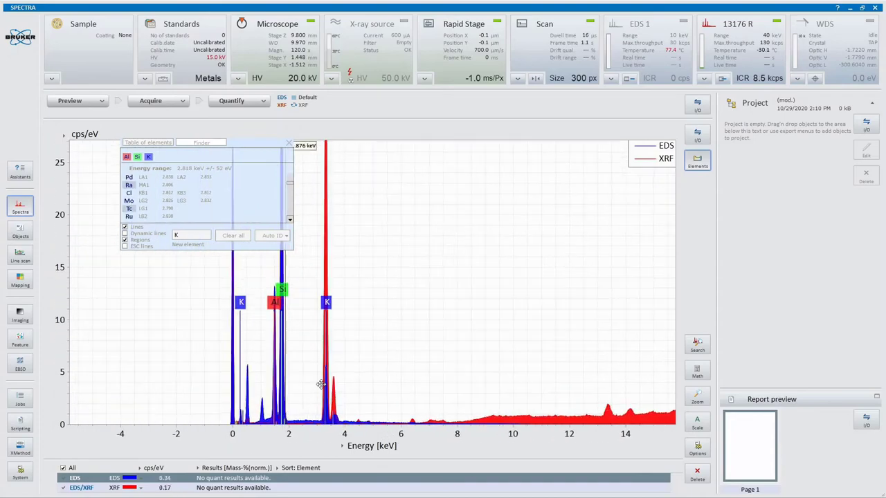
{"action": "scroll", "coordinate": [413, 351], "scroll_direction": "up", "scroll_amount": 2}
{"action": "scroll", "coordinate": [395, 286], "scroll_direction": "down", "scroll_amount": 2}
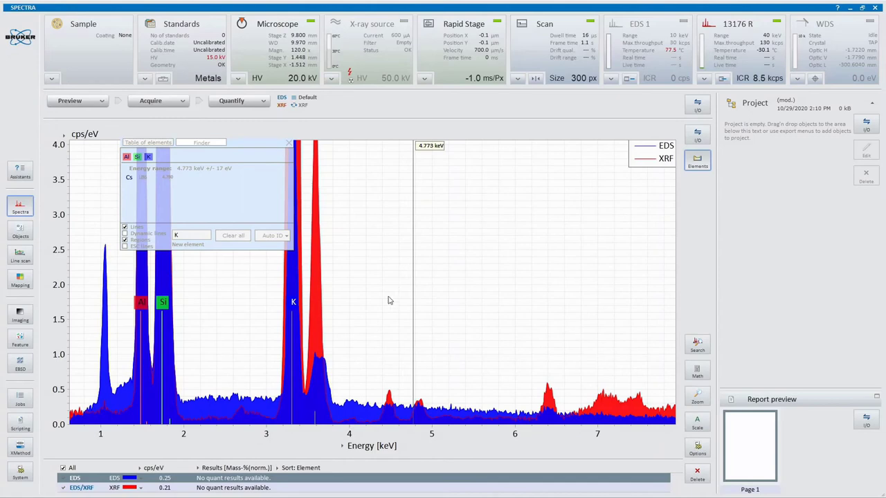
{"action": "scroll", "coordinate": [372, 368], "scroll_direction": "up", "scroll_amount": 3}
{"action": "scroll", "coordinate": [387, 403], "scroll_direction": "up", "scroll_amount": 3}
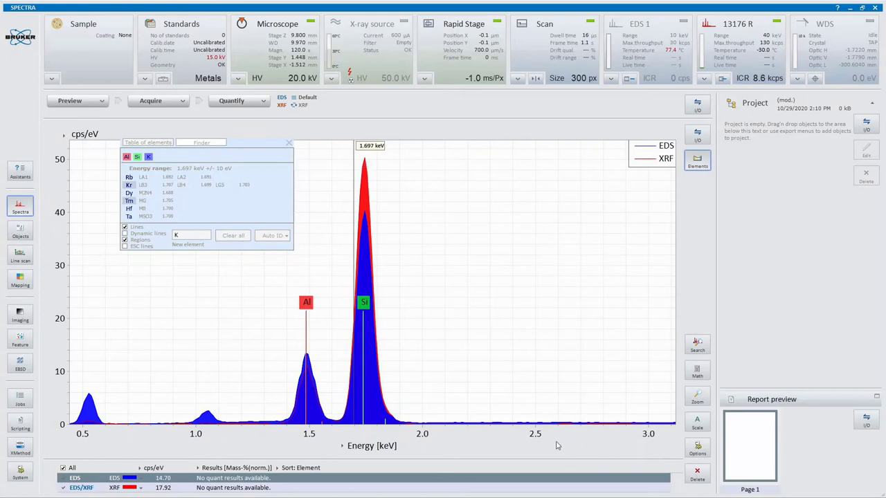
Reset the spectrum to full range and identify the 13.4 keV XRF peak as Rb.
{"action": "scroll", "coordinate": [590, 446], "scroll_direction": "down", "scroll_amount": 5}
{"action": "left_click", "coordinate": [699, 421]}
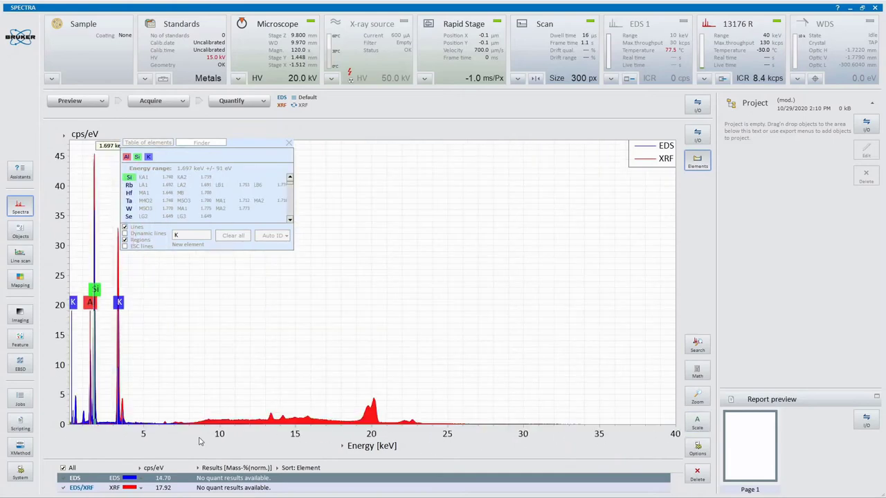
{"action": "scroll", "coordinate": [331, 325], "scroll_direction": "up", "scroll_amount": 5}
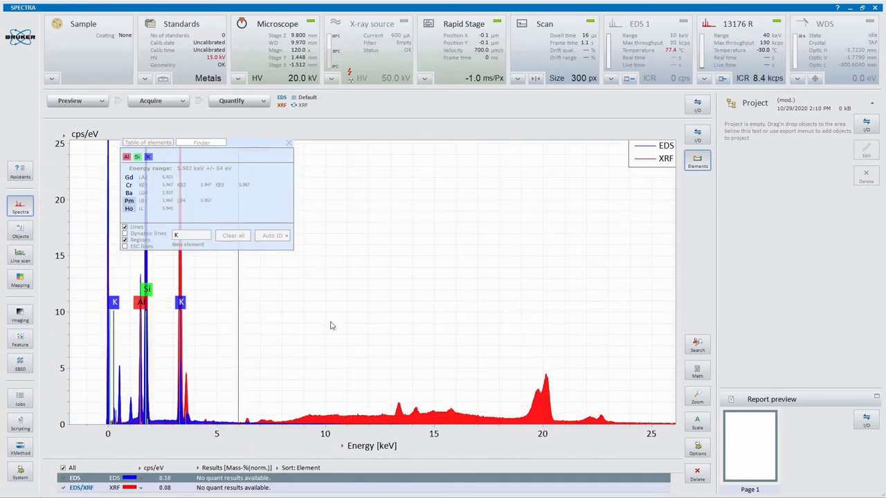
{"action": "scroll", "coordinate": [330, 326], "scroll_direction": "up", "scroll_amount": 5}
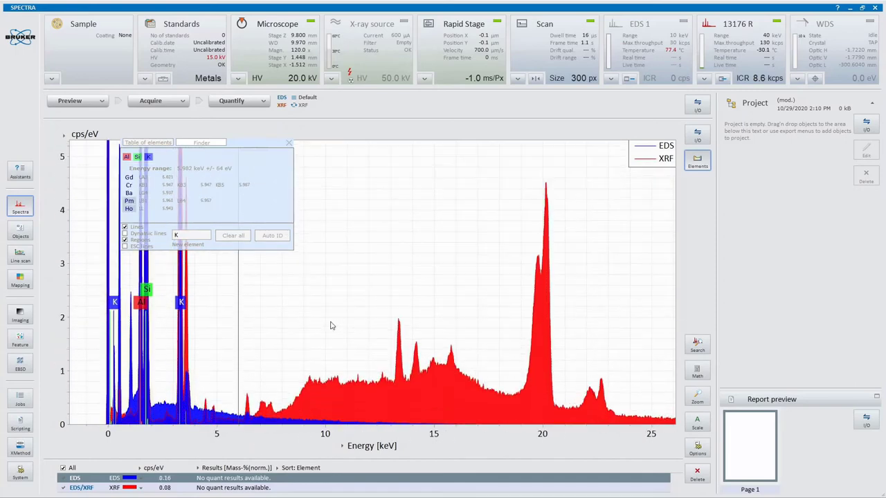
{"action": "left_click", "coordinate": [397, 357]}
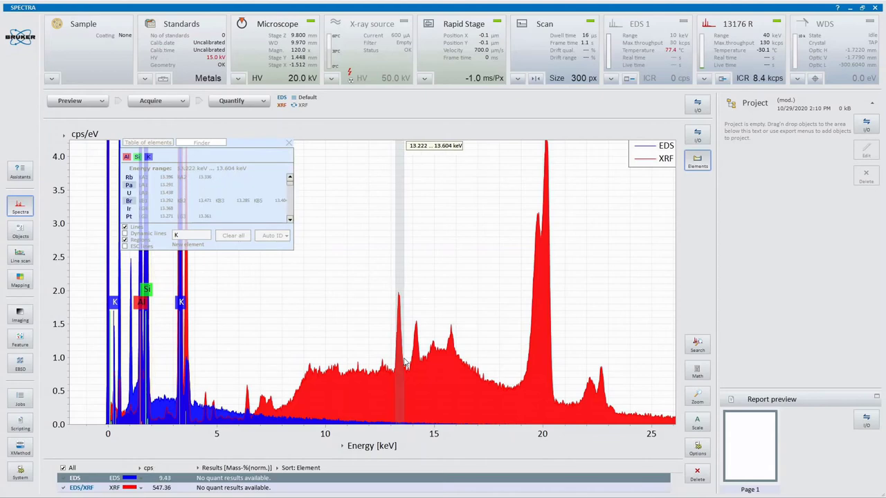
{"action": "left_click", "coordinate": [129, 180]}
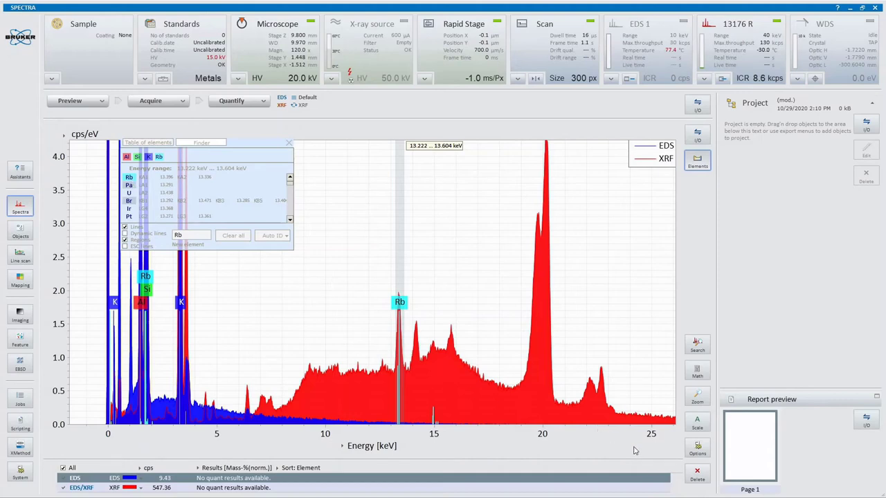
Pan the spectrum toward higher energies and back, then switch to the Mapping workspace.
{"action": "left_click_drag", "start_coordinate": [642, 451], "coordinate": [471, 445]}
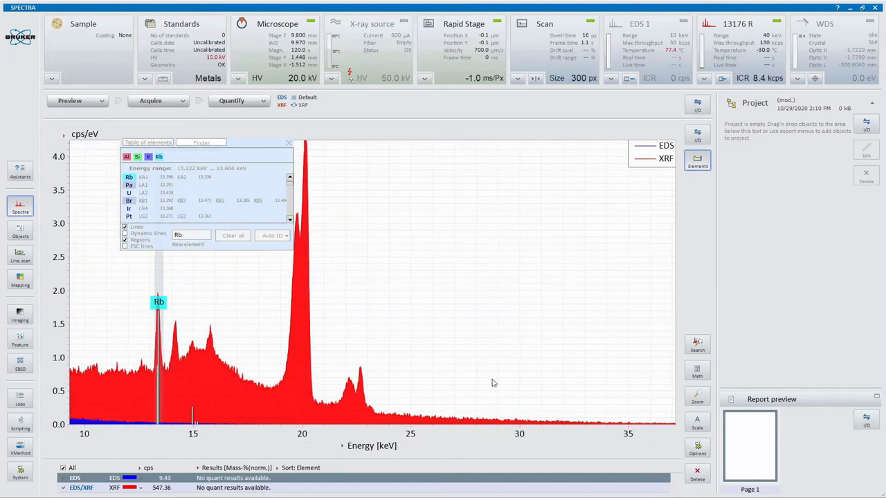
{"action": "mouse_move", "coordinate": [352, 439]}
{"action": "left_mouse_down"}
{"action": "mouse_move", "coordinate": [319, 441]}
{"action": "mouse_move", "coordinate": [369, 443]}
{"action": "left_mouse_up"}
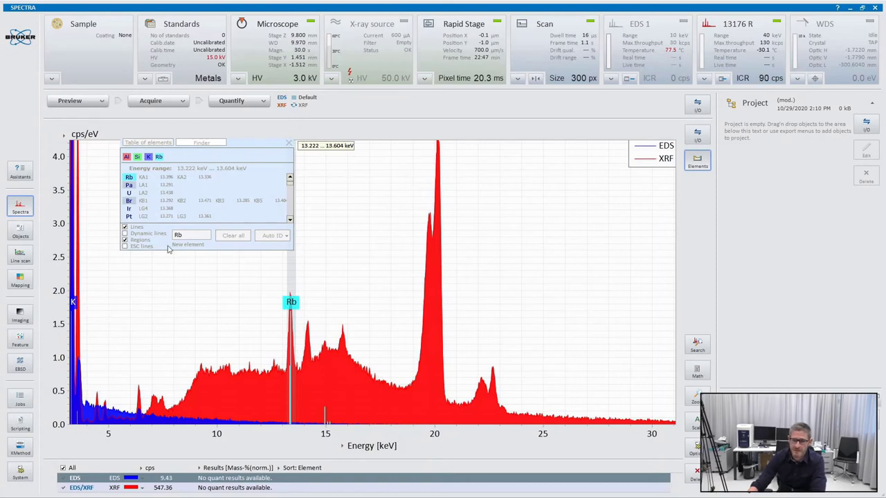
{"action": "left_click", "coordinate": [23, 282]}
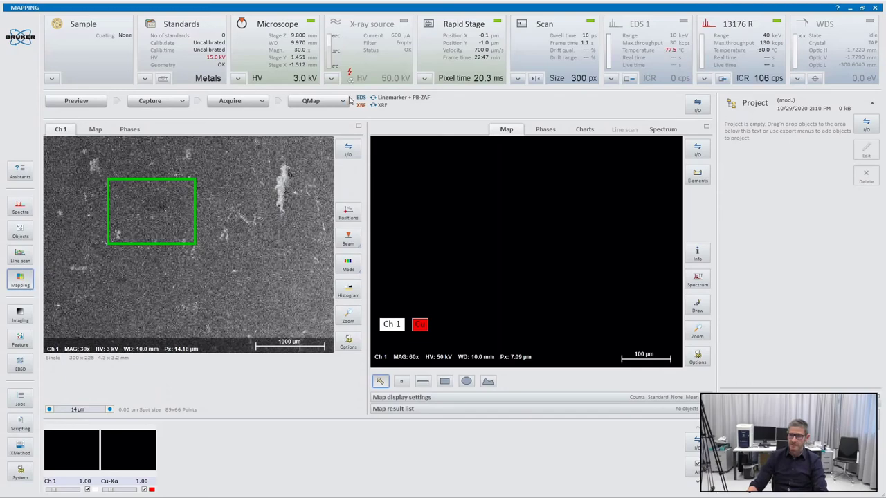
Switch the X-ray source on at 50 kV and 600 µA and select the image capture step.
{"action": "left_click", "coordinate": [382, 60]}
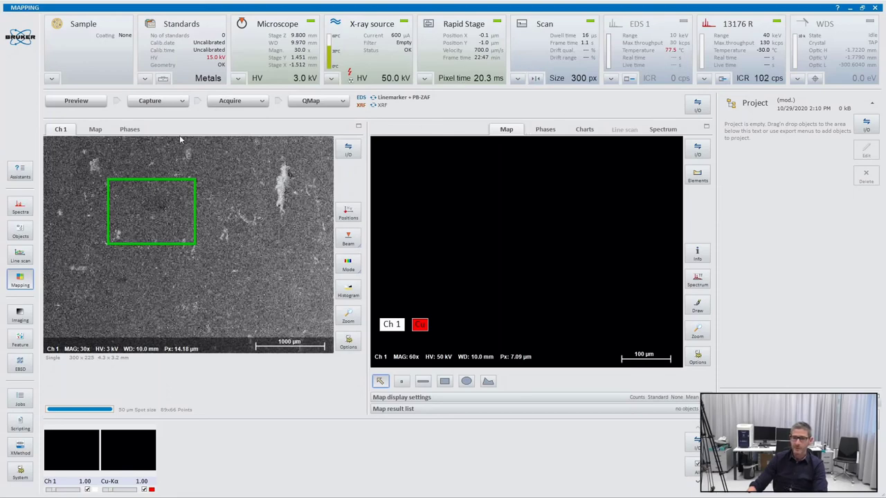
{"action": "left_click", "coordinate": [153, 102]}
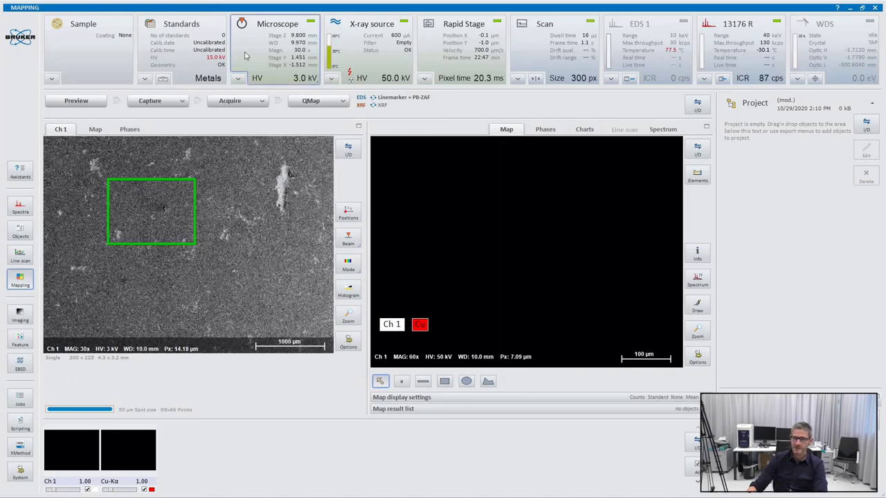
Activate image extension with Width 7 and Height 9 tiles, covering about 29.8 × 28.7 mm.
{"action": "left_click", "coordinate": [182, 103]}
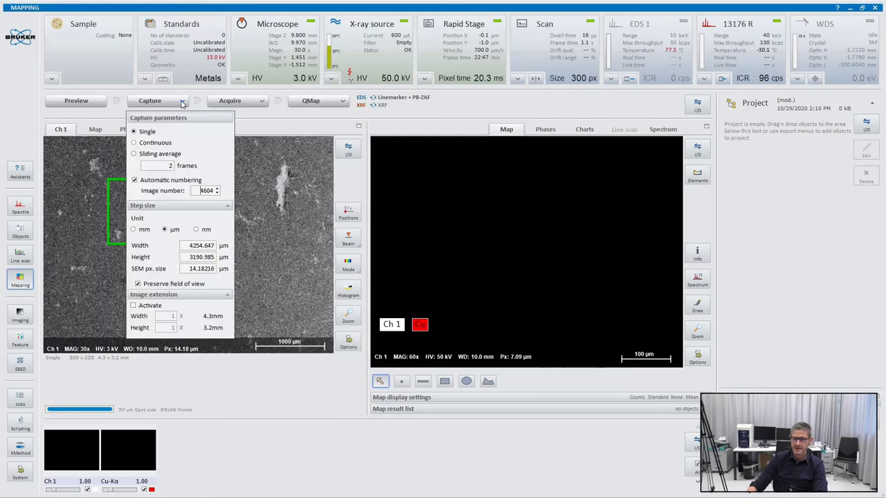
{"action": "left_click", "coordinate": [134, 306]}
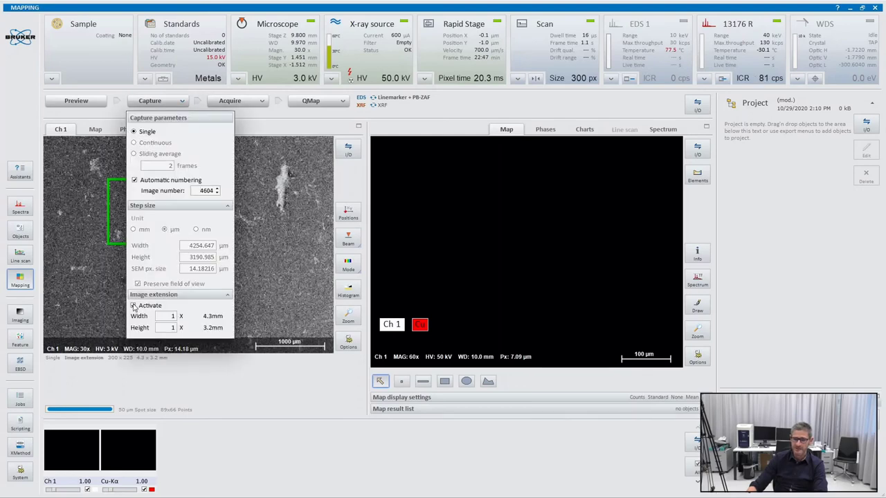
{"action": "left_click", "coordinate": [173, 315]}
{"action": "left_click", "coordinate": [174, 315]}
{"action": "left_click", "coordinate": [174, 316]}
{"action": "left_click", "coordinate": [174, 315]}
{"action": "left_click", "coordinate": [173, 327]}
{"action": "left_click", "coordinate": [174, 326]}
{"action": "left_click", "coordinate": [174, 327]}
{"action": "left_click", "coordinate": [174, 326]}
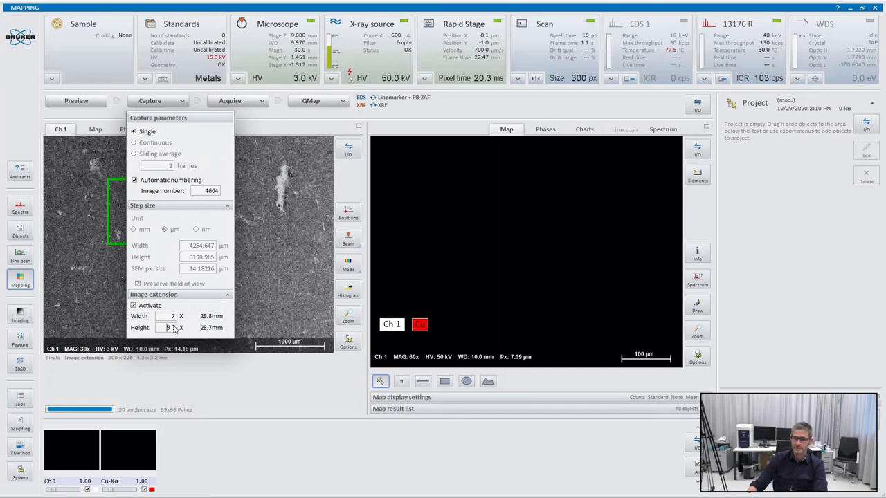
{"action": "left_click", "coordinate": [413, 128]}
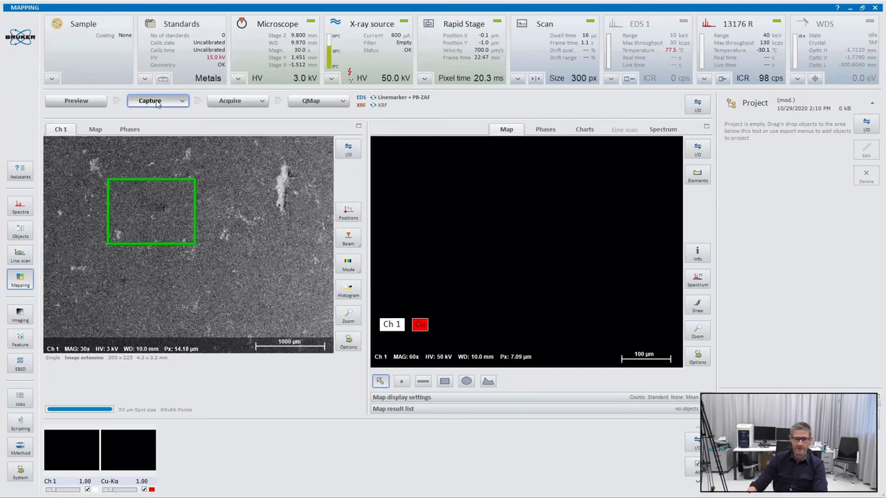
Capture the stitched 2100 × 2025 tiled electron overview of the whole granite piece.
{"action": "left_click", "coordinate": [158, 101]}
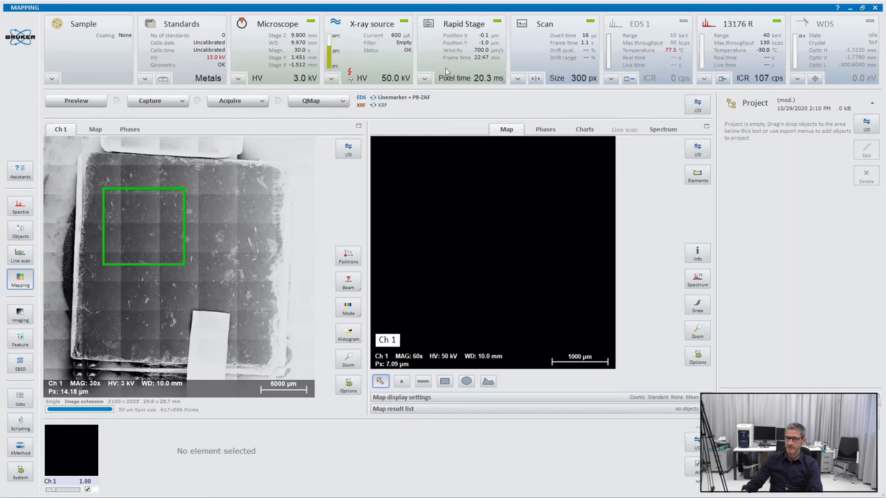
{"action": "left_click", "coordinate": [424, 79]}
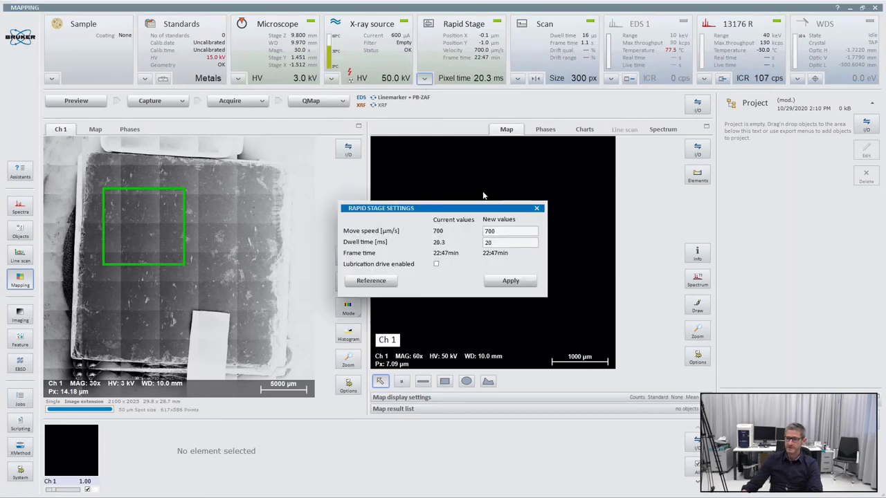
{"action": "left_click_drag", "start_coordinate": [486, 209], "coordinate": [438, 159]}
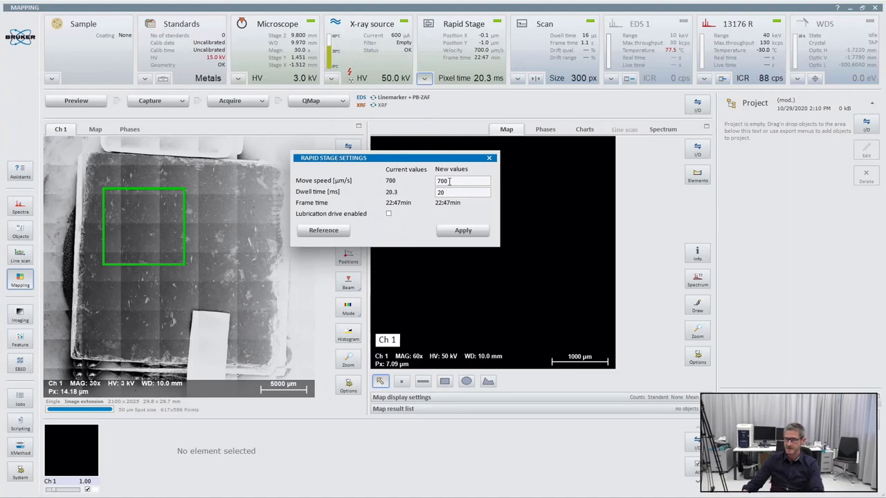
{"action": "double_click", "coordinate": [448, 180]}
{"action": "left_click", "coordinate": [469, 233]}
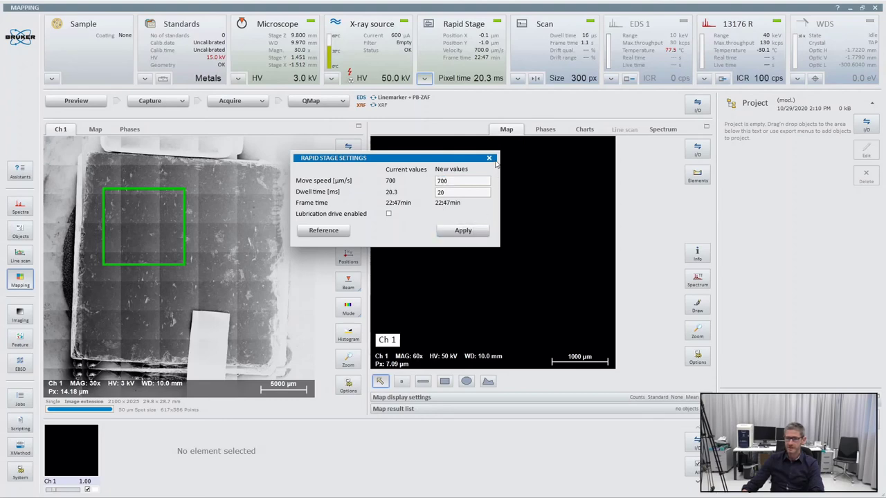
{"action": "left_click", "coordinate": [493, 159]}
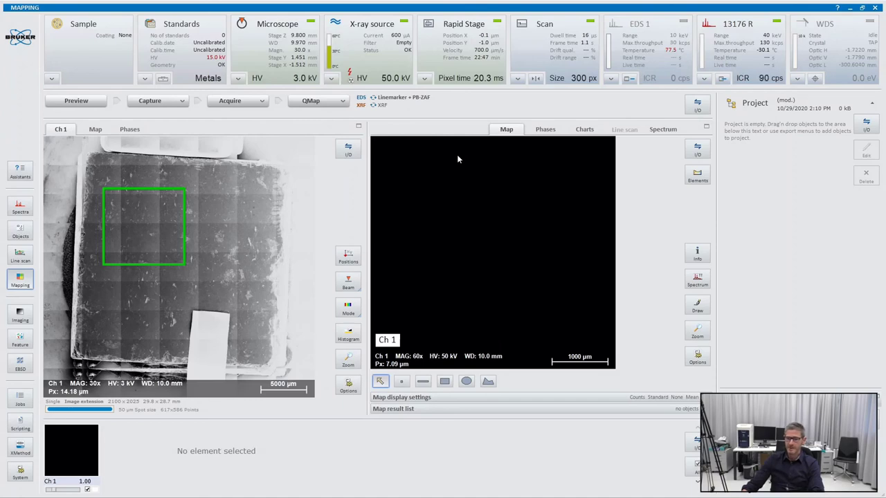
Check the map acquisition settings and enlarge the map frame over most of the granite.
{"action": "left_click", "coordinate": [263, 102]}
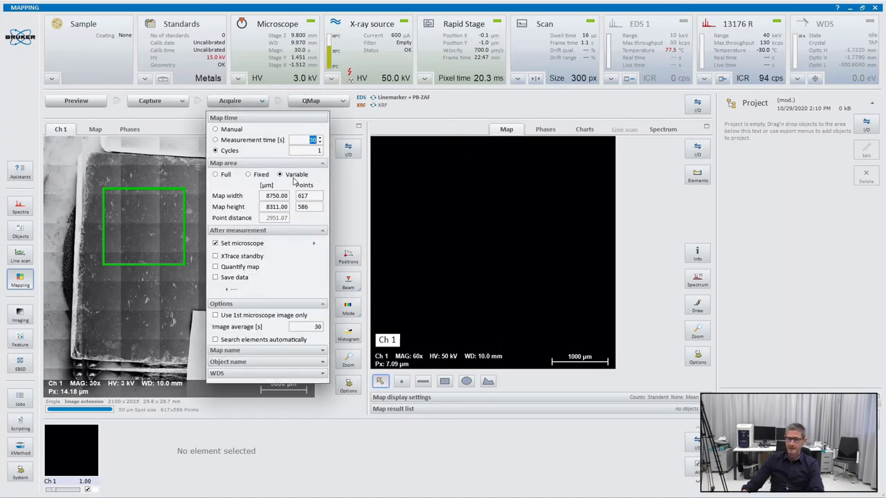
{"action": "left_click", "coordinate": [400, 131]}
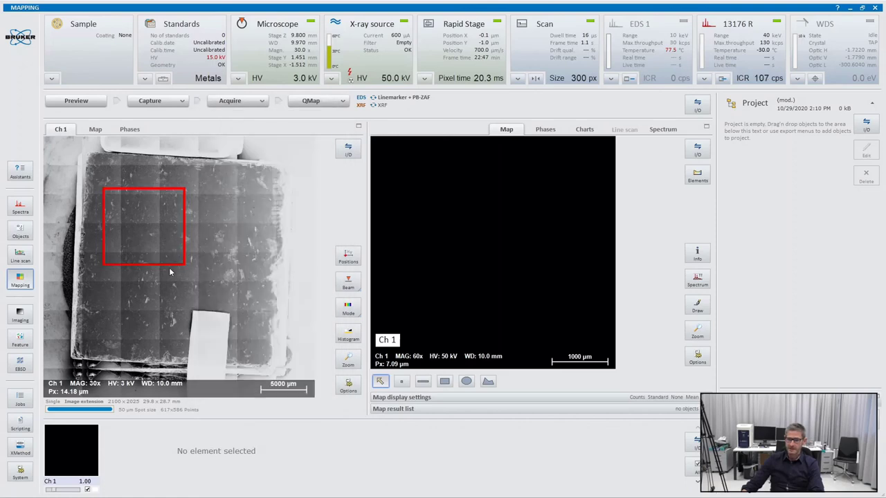
{"action": "left_click_drag", "start_coordinate": [183, 267], "coordinate": [257, 349]}
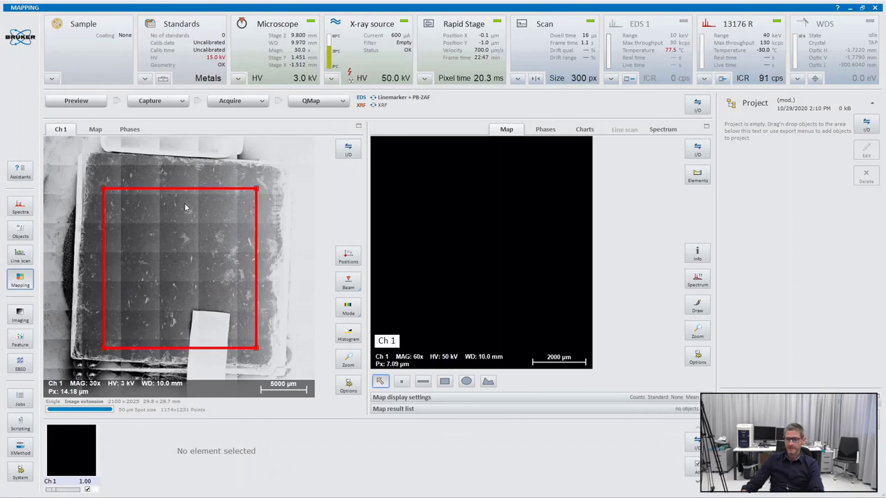
Add Cu and Si to the mapped elements from the periodic table.
{"action": "left_click", "coordinate": [697, 174]}
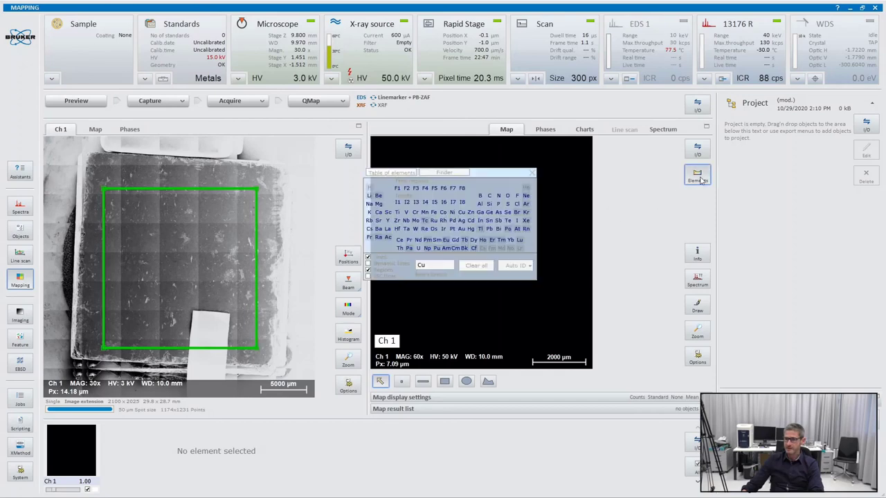
{"action": "left_click", "coordinate": [462, 212]}
{"action": "left_click", "coordinate": [490, 204]}
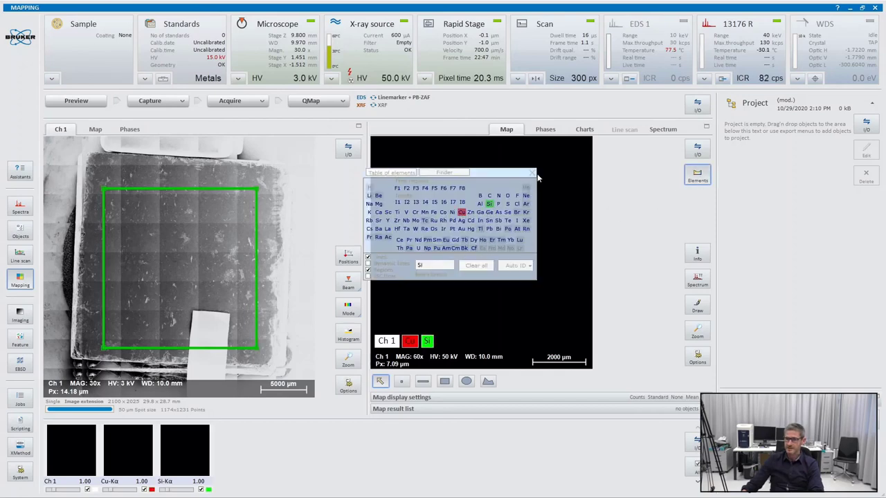
{"action": "left_click", "coordinate": [532, 173]}
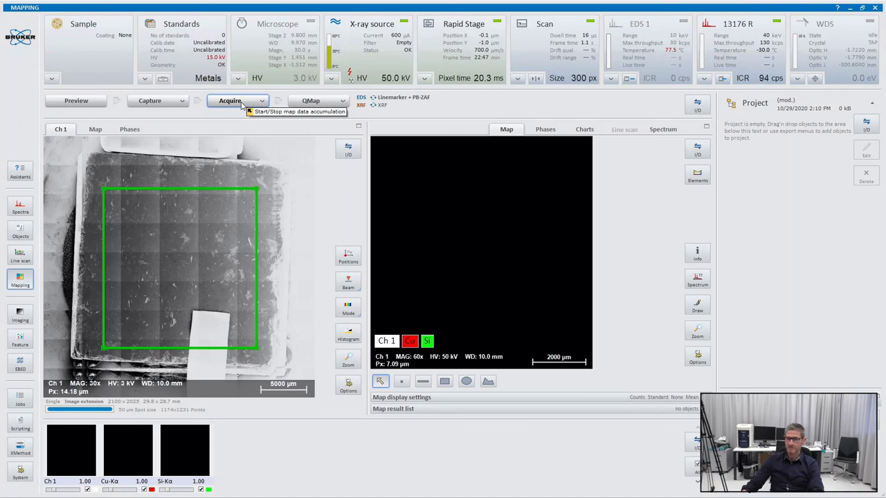
Acquire the micro-XRF stage map to produce Fe, K, Ti, Mn, Cu and Y element maps.
{"action": "left_click", "coordinate": [239, 101]}
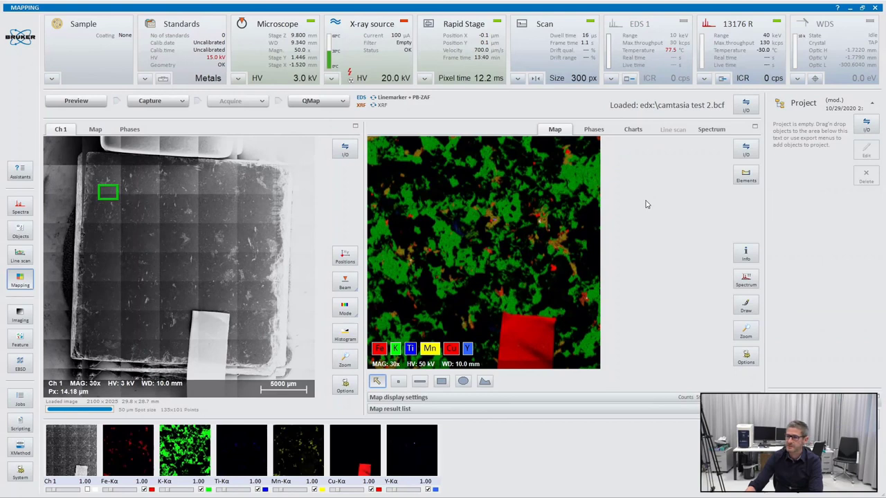
Save the map data as 1_granite_XRF.bcf in the edx Data folder.
{"action": "left_click", "coordinate": [748, 105]}
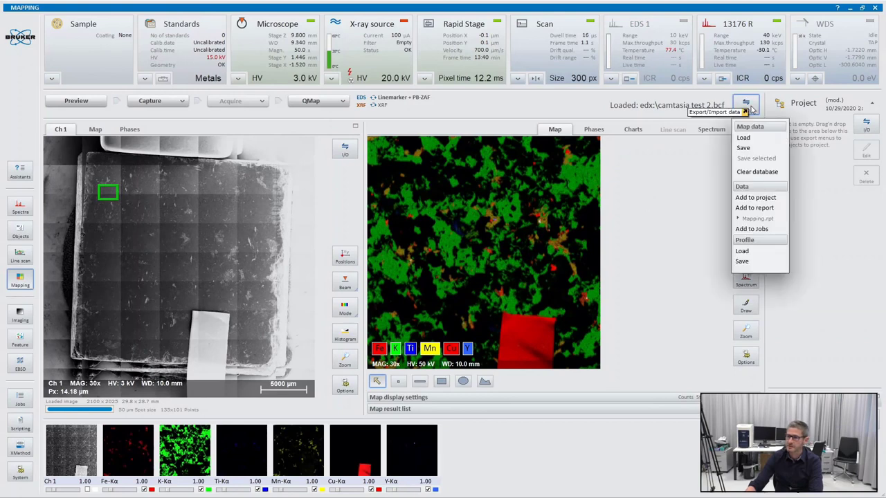
{"action": "left_click", "coordinate": [755, 147]}
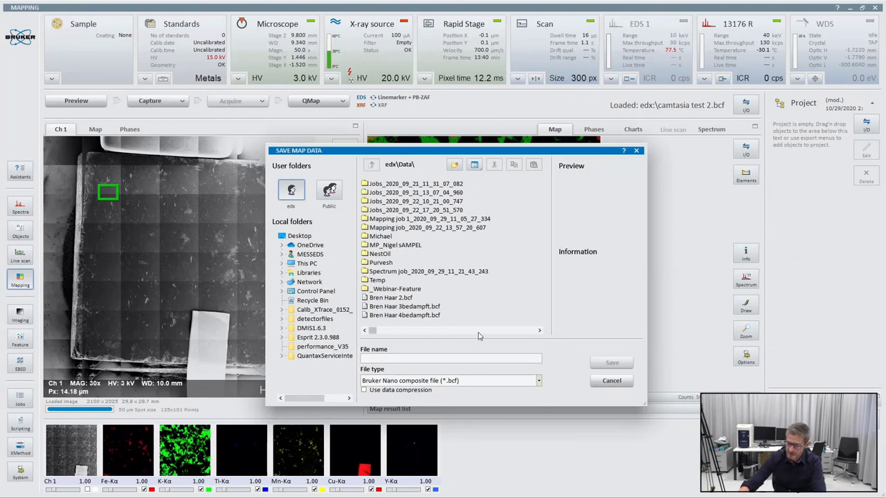
{"action": "type", "text": "1_gra"}
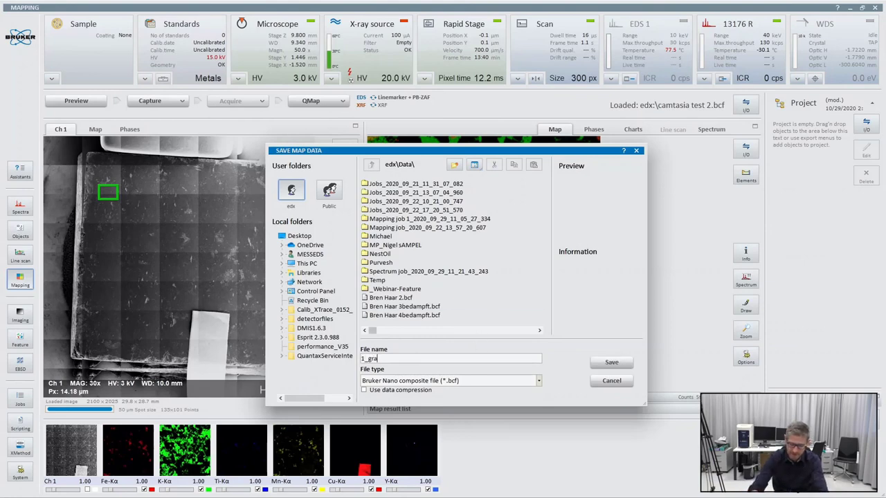
{"action": "type", "text": "nite_XRF"}
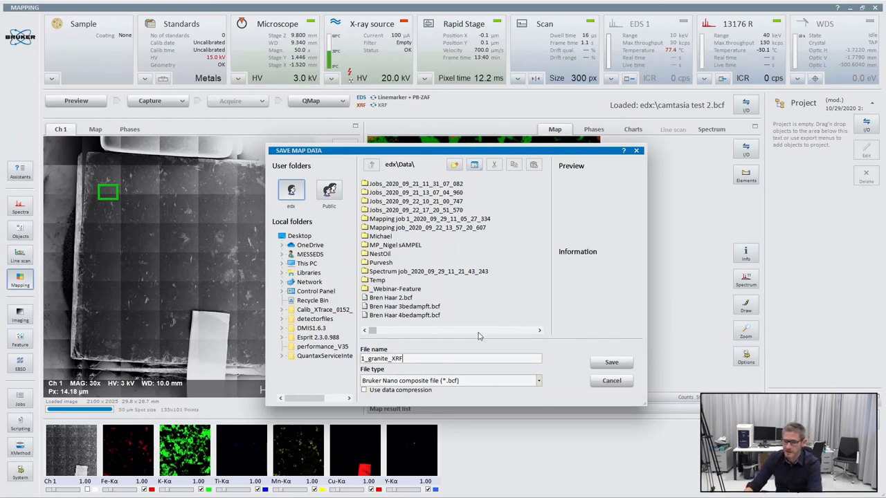
{"action": "left_click", "coordinate": [611, 362]}
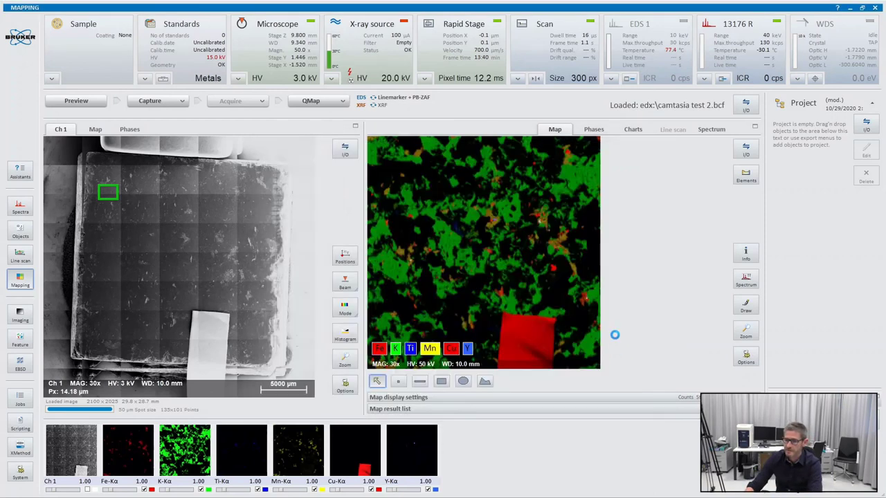